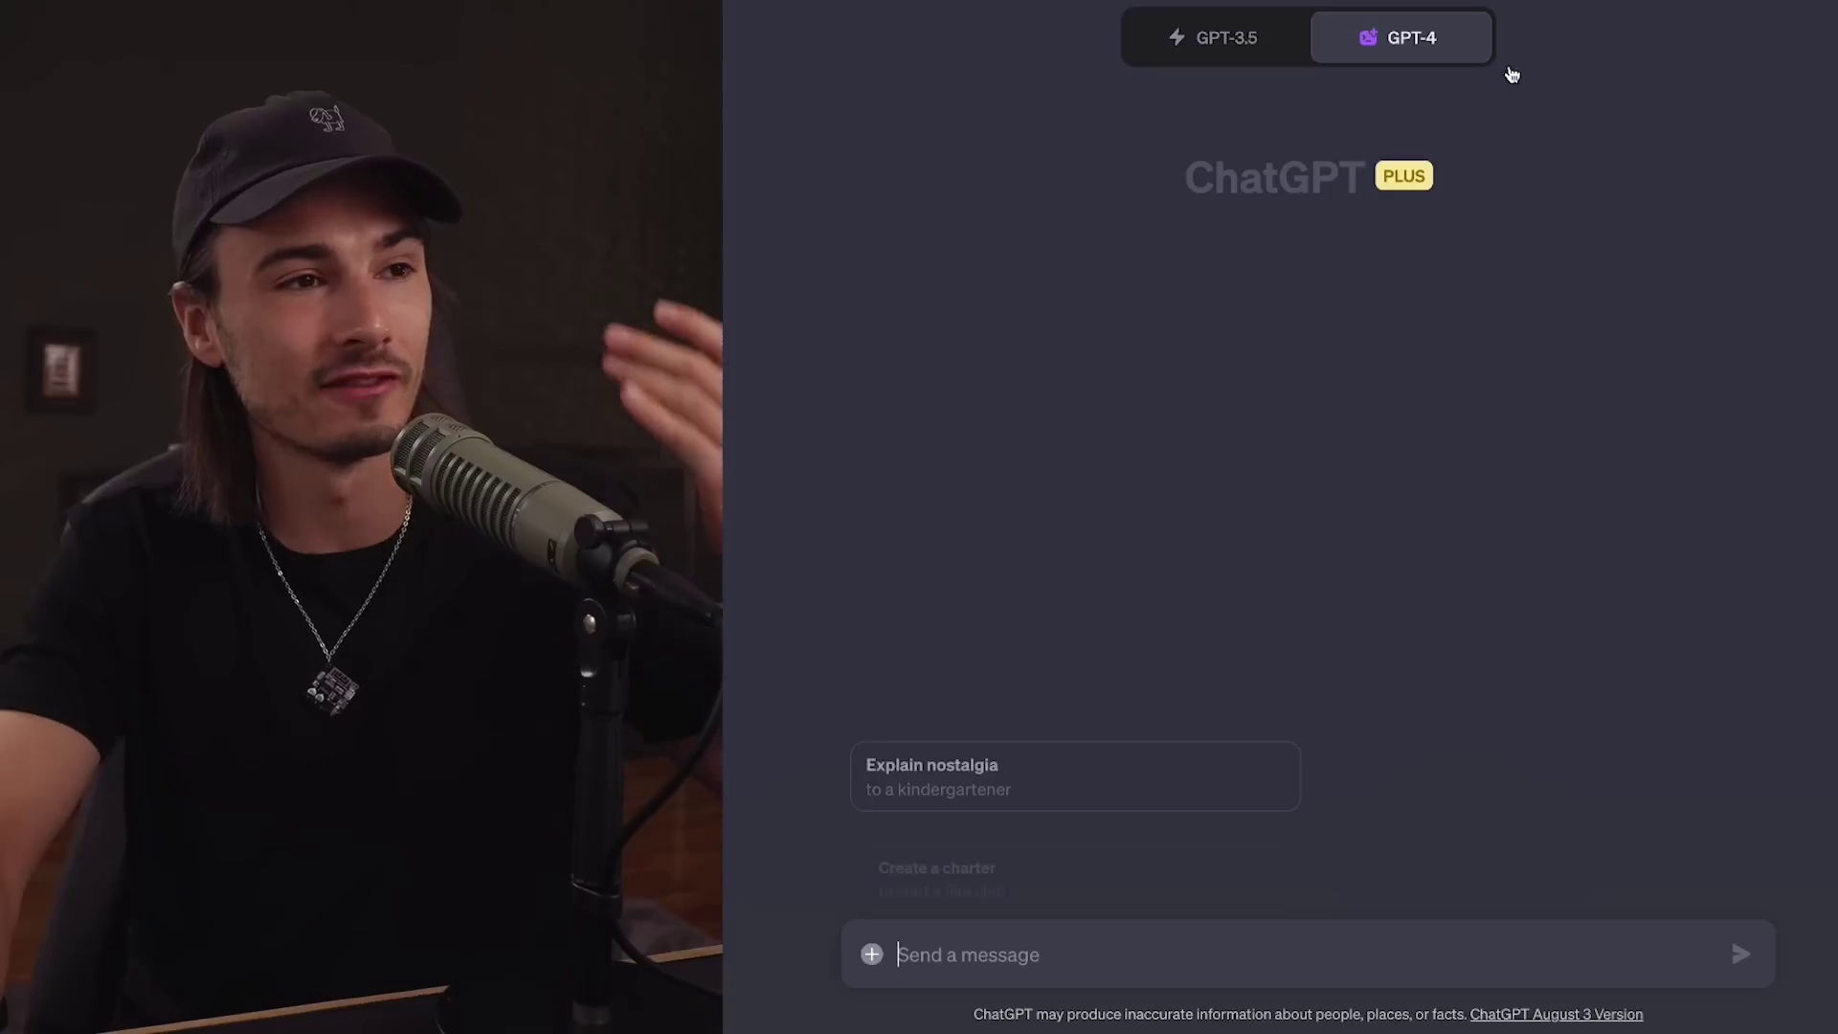
Step: Switch GPT-4 to Plugins mode and look through the available plugins, including Speak, Video Insights and VoxScript
{"action": "mouse_move", "coordinate": [1398, 44]}
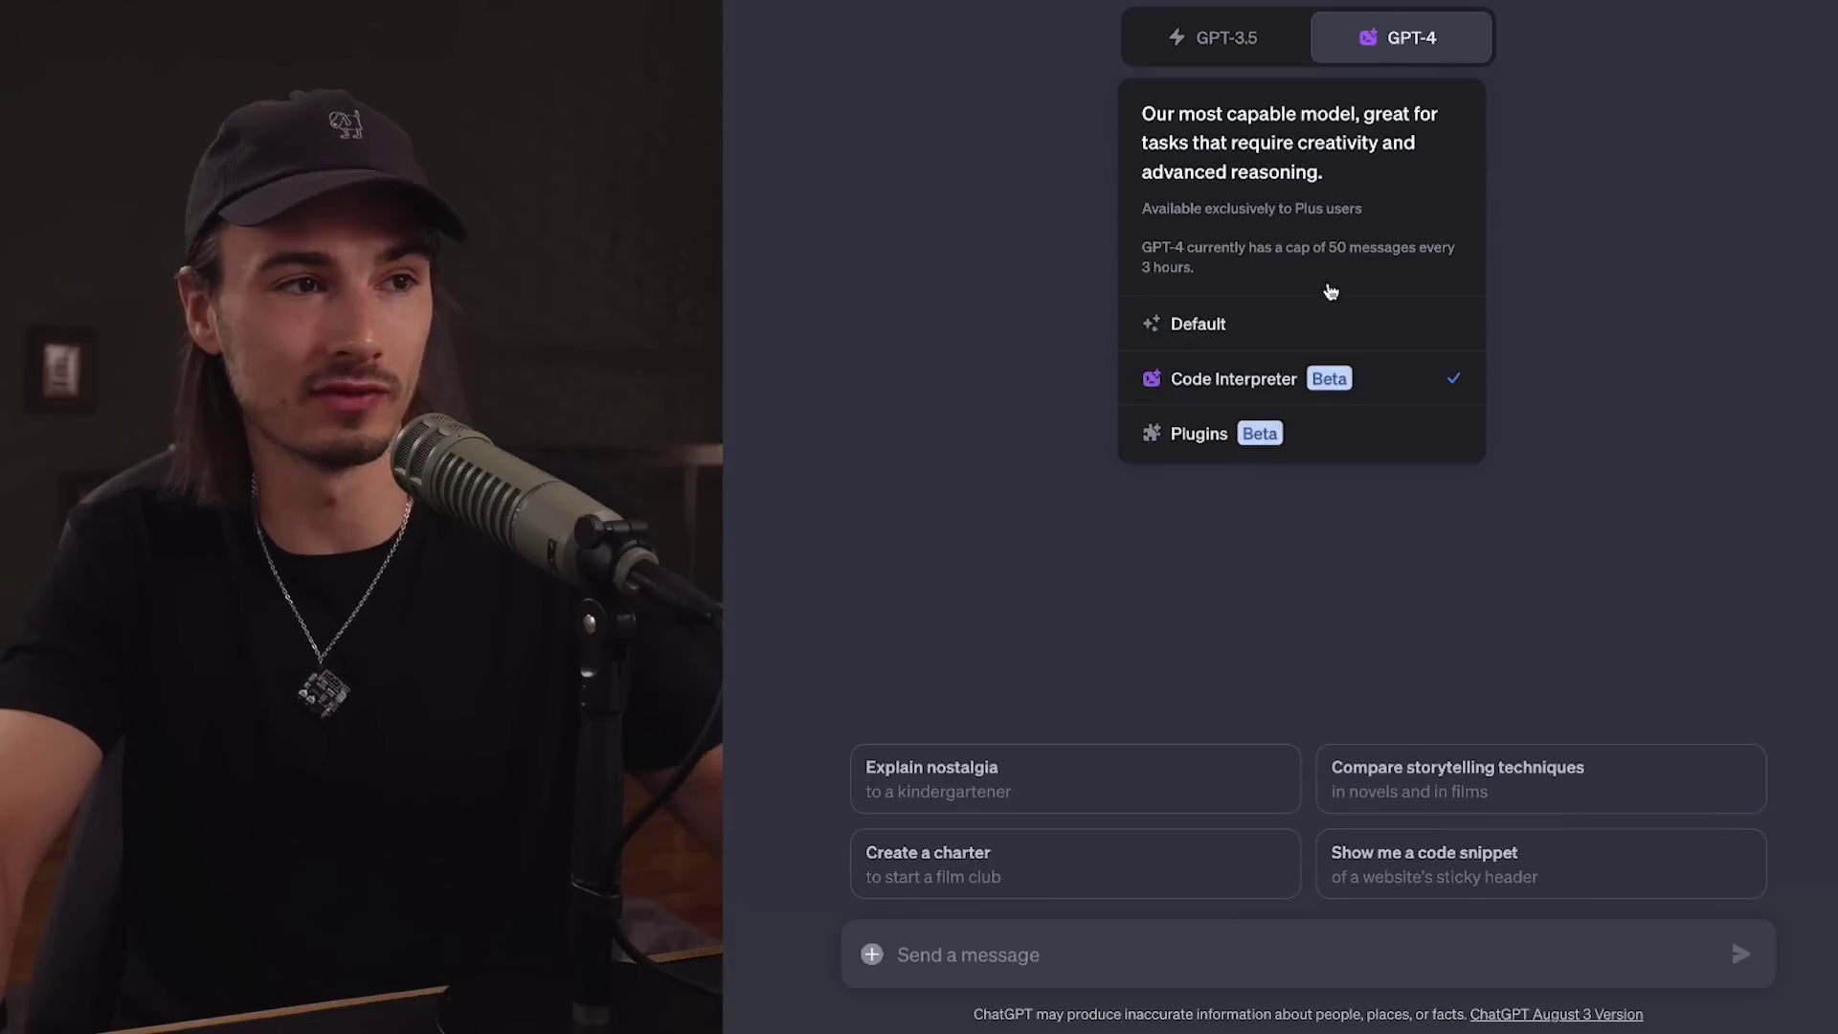
{"action": "left_click", "coordinate": [1260, 438]}
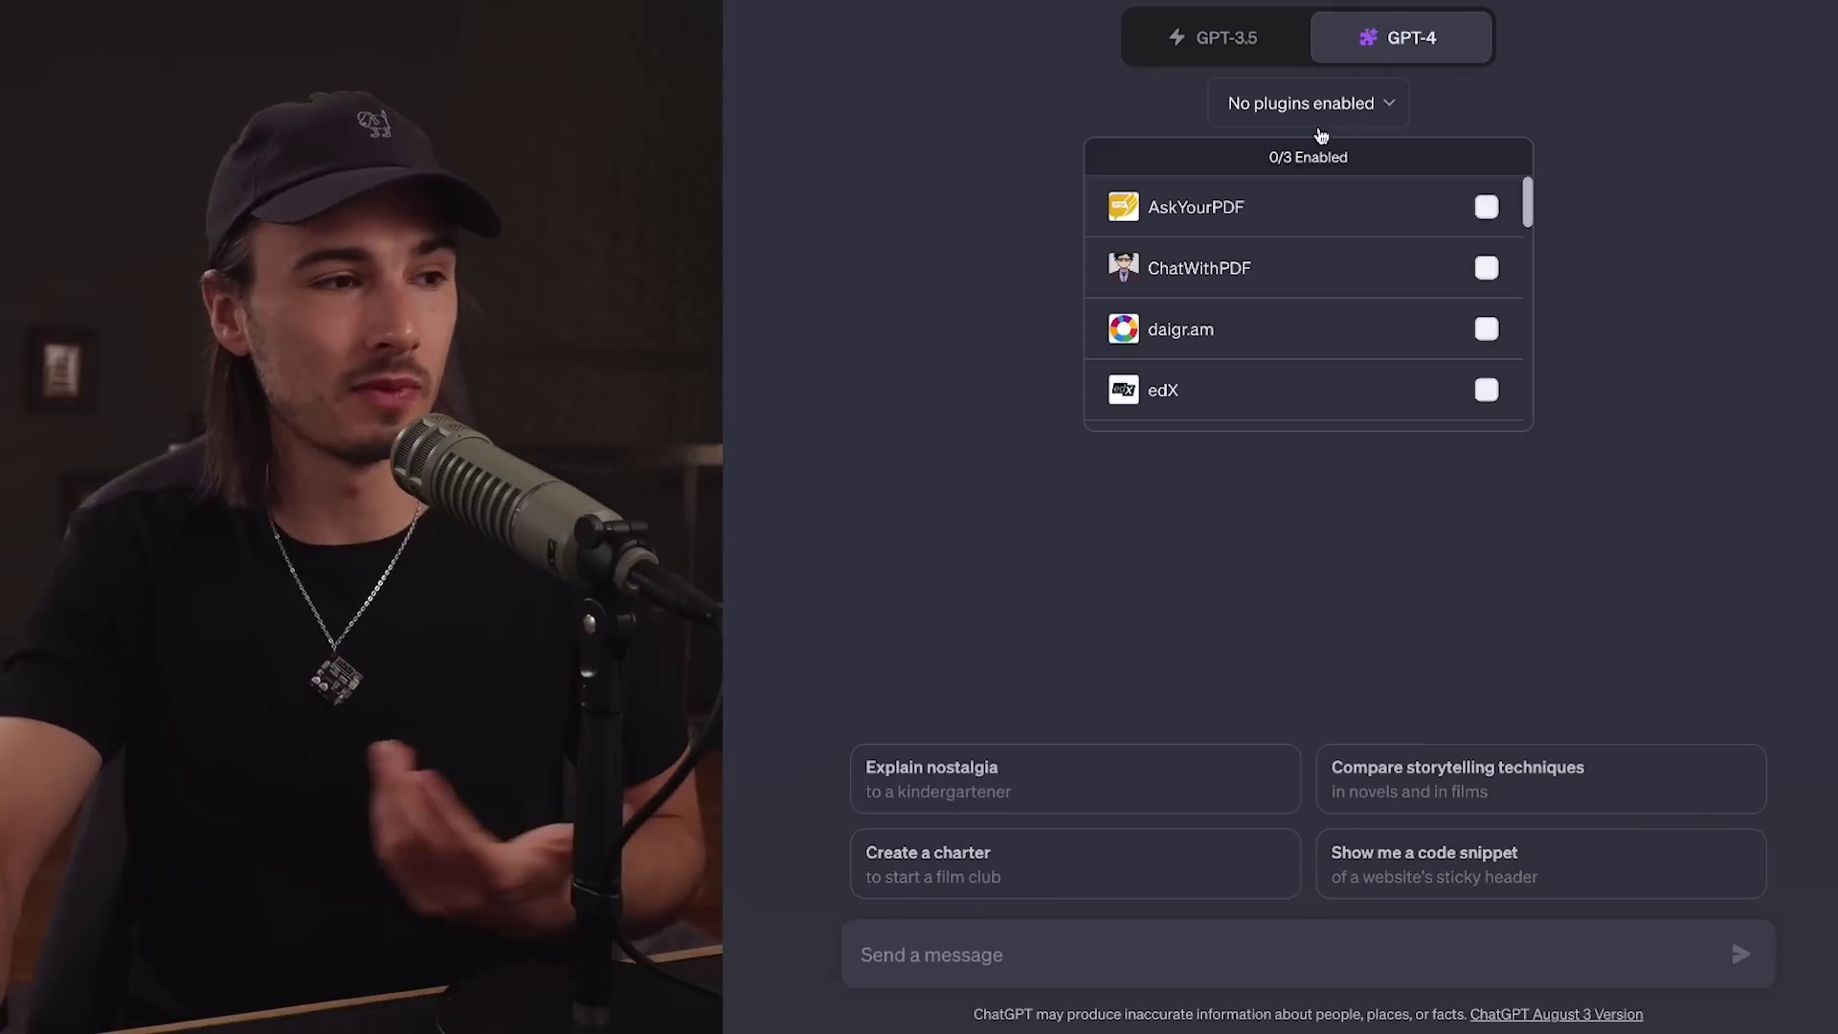
{"action": "left_click", "coordinate": [1251, 346]}
{"action": "scroll", "coordinate": [1270, 361], "scroll_direction": "down", "scroll_amount": 3}
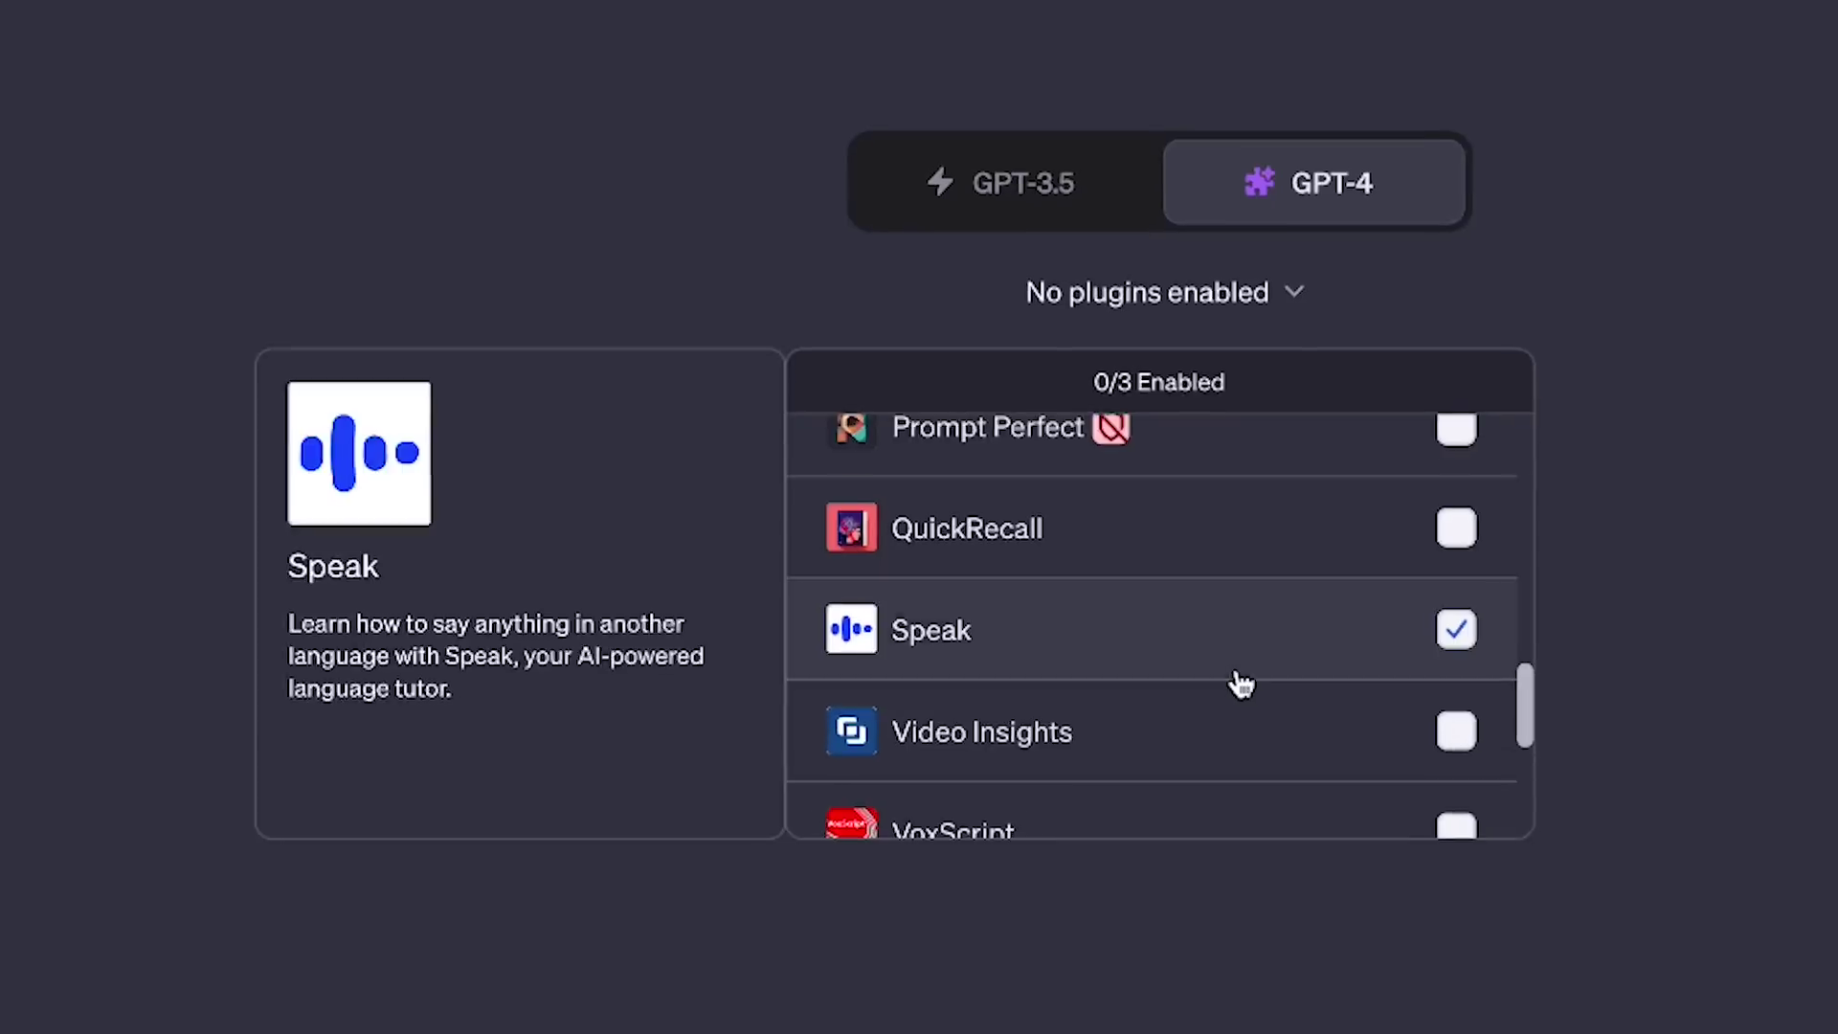
{"action": "scroll", "coordinate": [1231, 677], "scroll_direction": "down", "scroll_amount": 2}
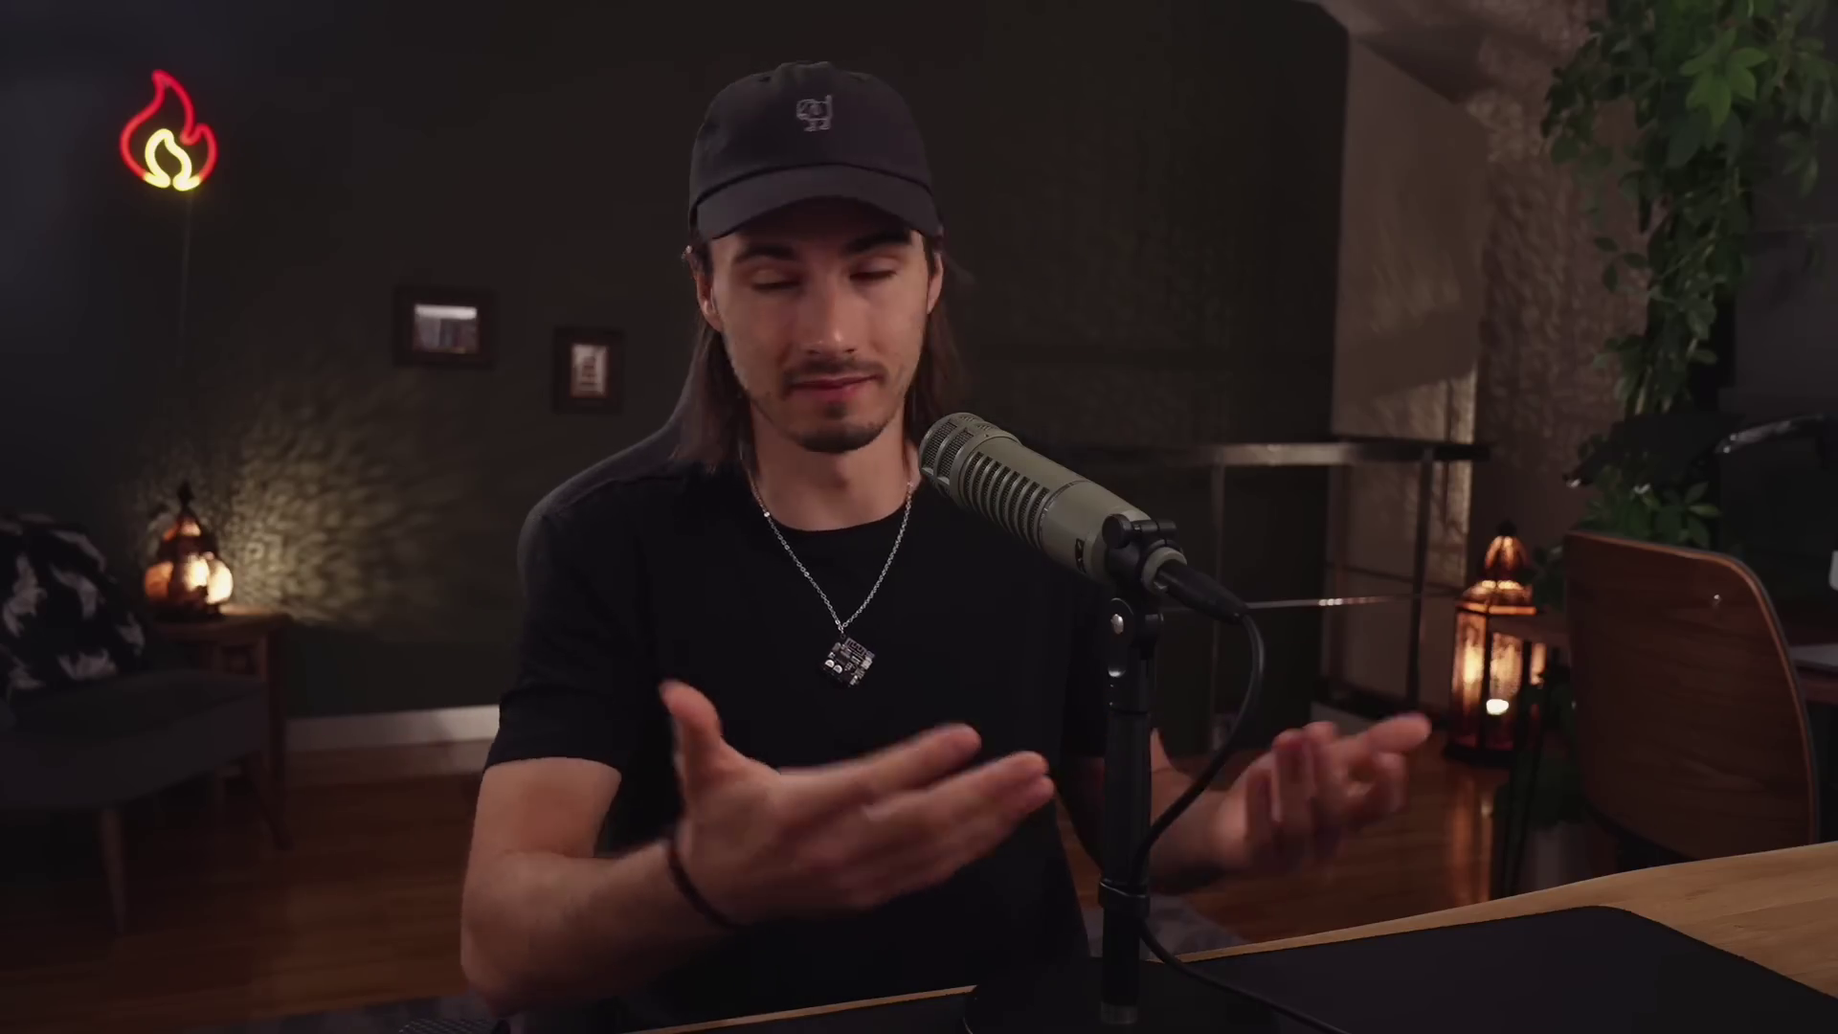
{"action": "left_click", "coordinate": [1358, 335]}
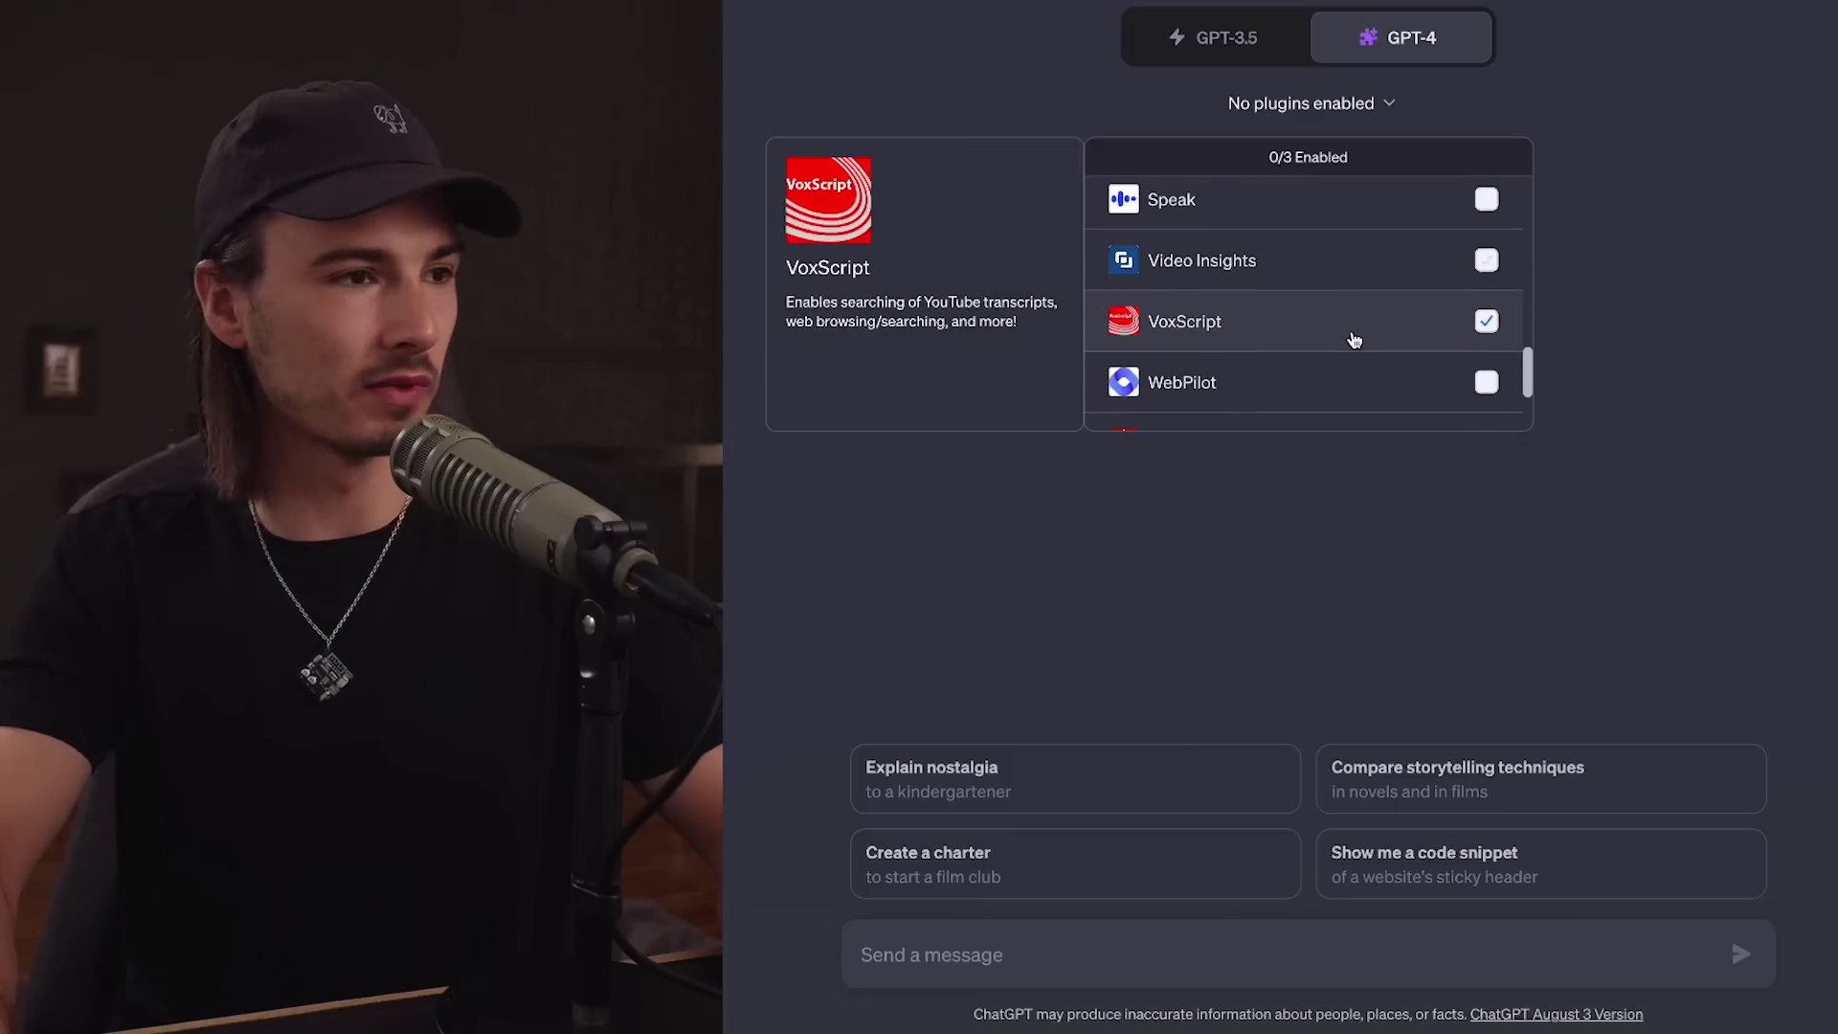
{"action": "left_click", "coordinate": [1488, 382]}
{"action": "scroll", "coordinate": [1382, 361], "scroll_direction": "down", "scroll_amount": 1}
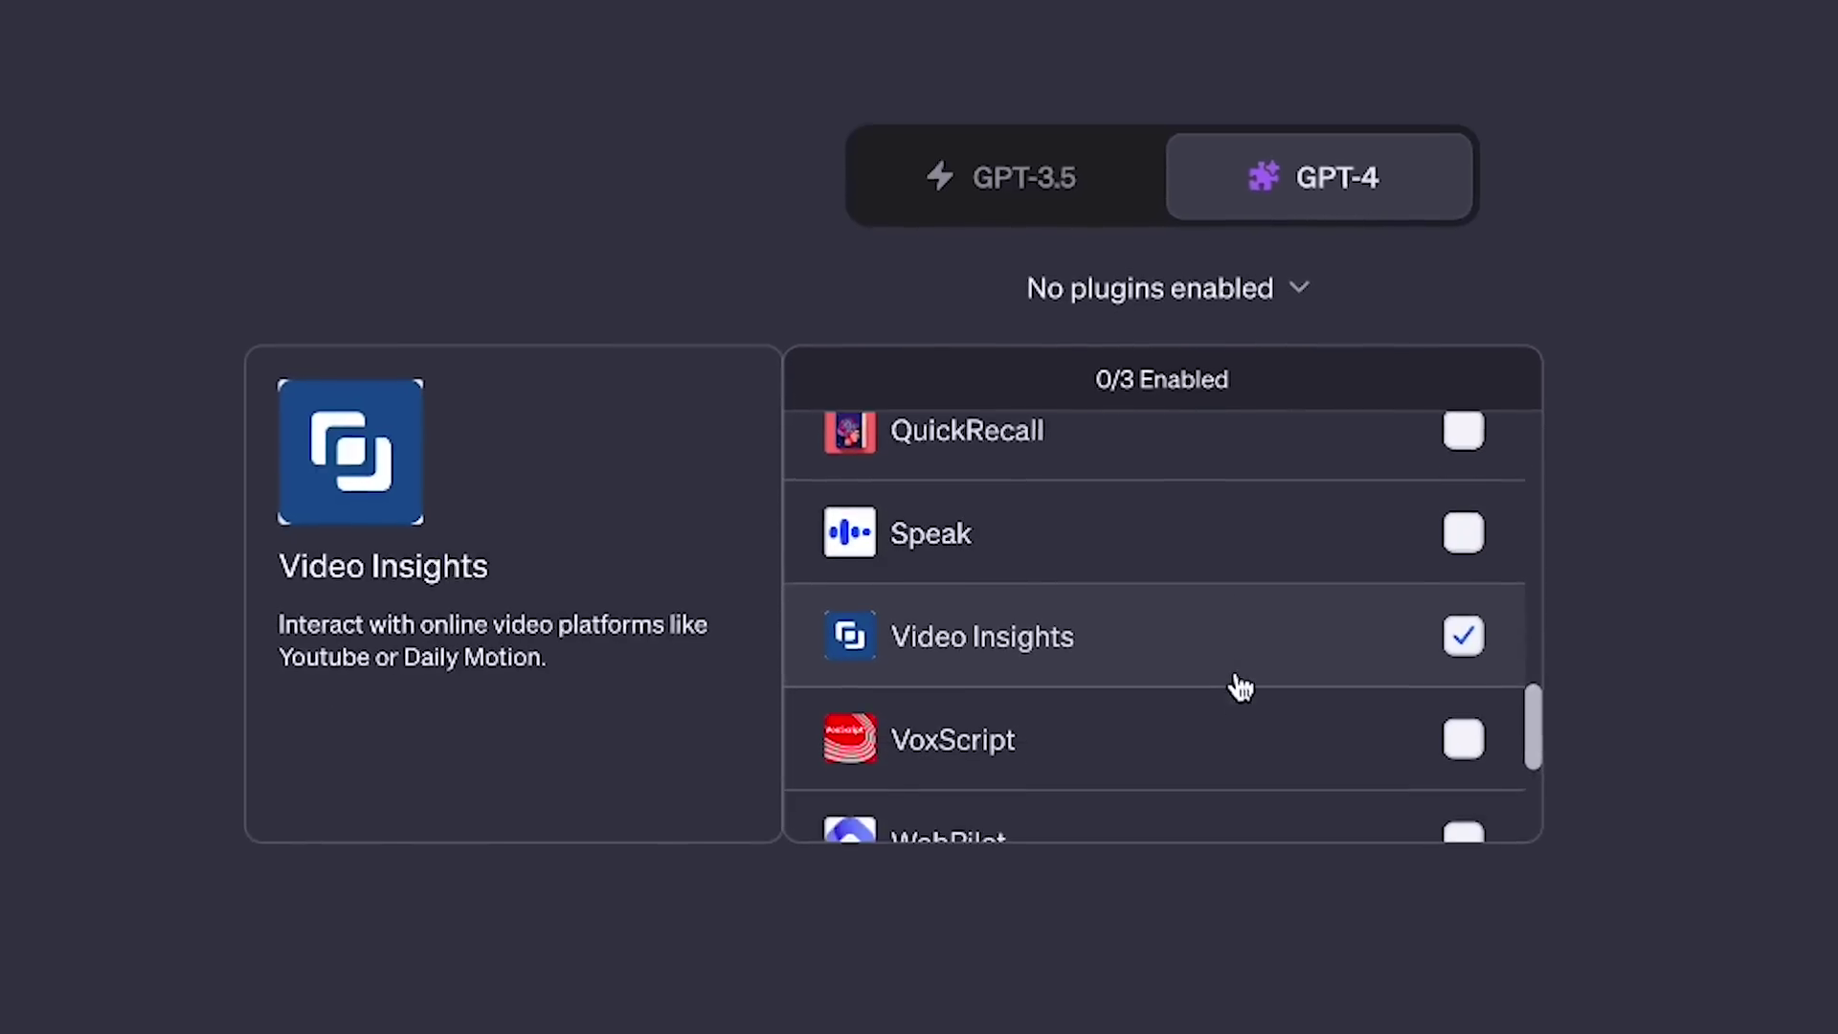
{"action": "scroll", "coordinate": [1241, 686], "scroll_direction": "down", "scroll_amount": 1}
{"action": "left_click", "coordinate": [1431, 777]}
{"action": "scroll", "coordinate": [1290, 724], "scroll_direction": "down", "scroll_amount": 1}
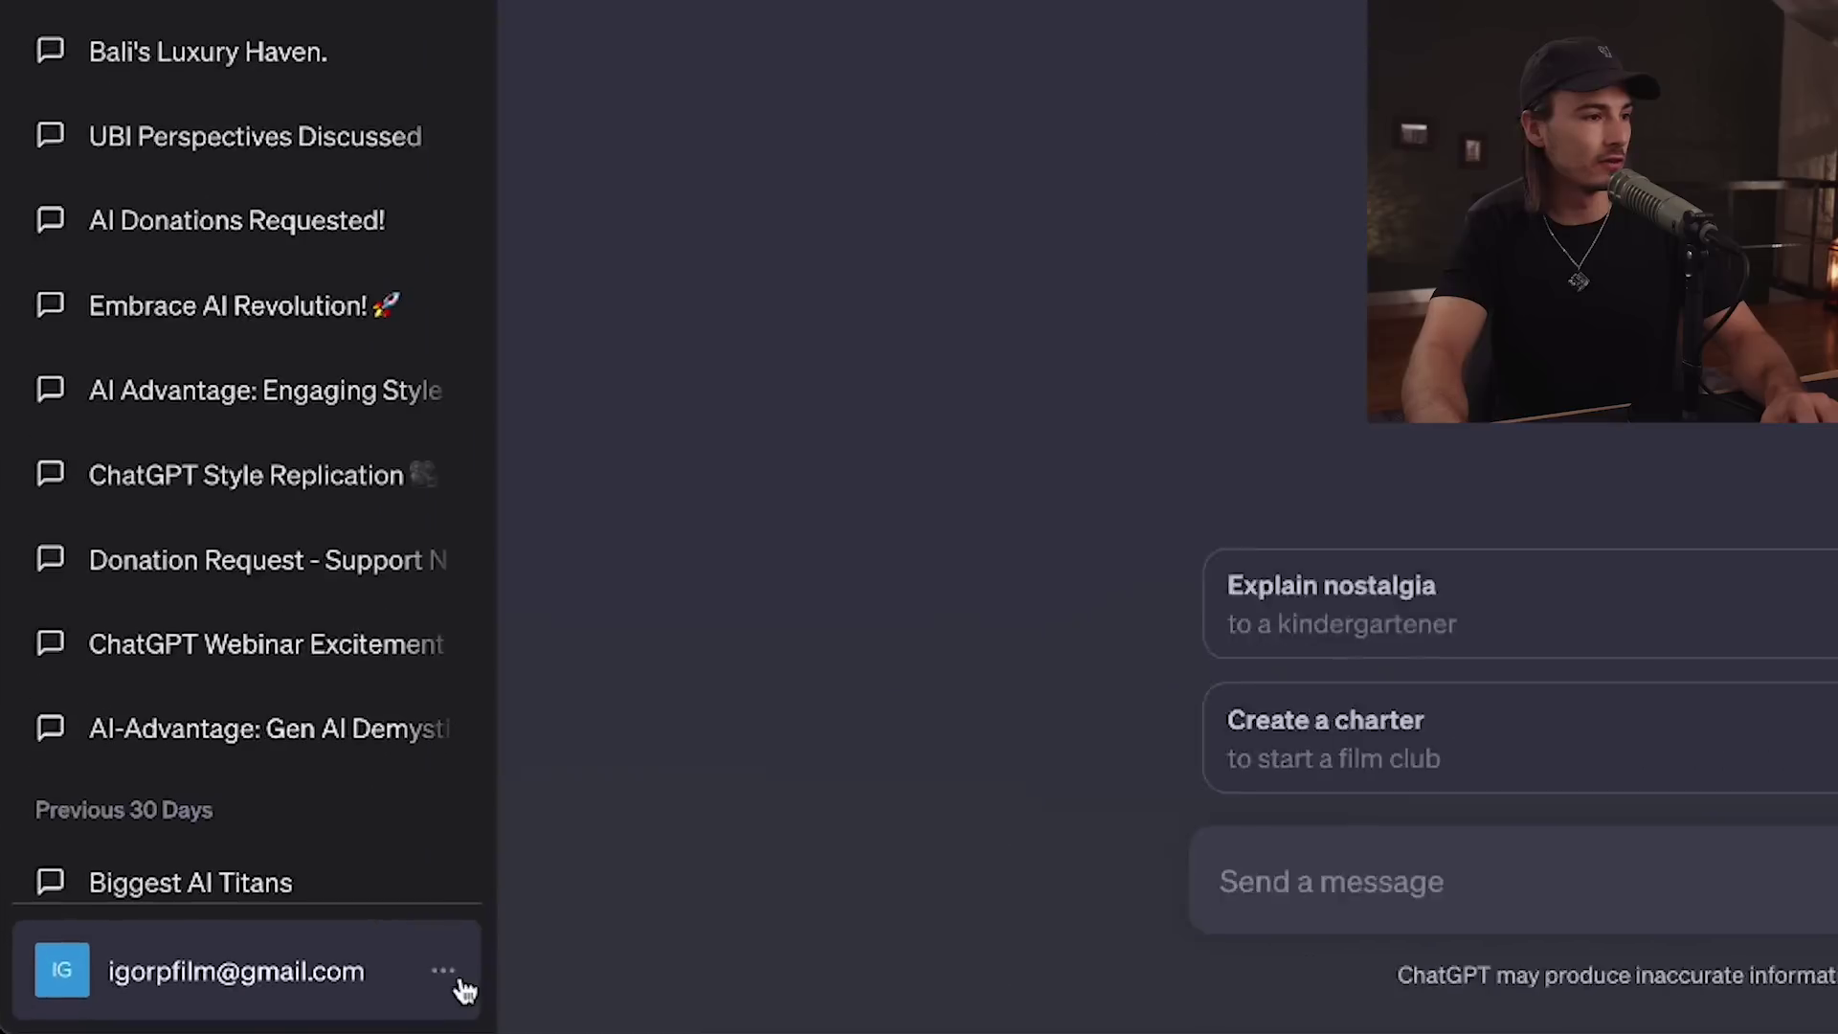
Step: Review the chat history and training option in the data controls settings, and close the settings
{"action": "left_click", "coordinate": [450, 976]}
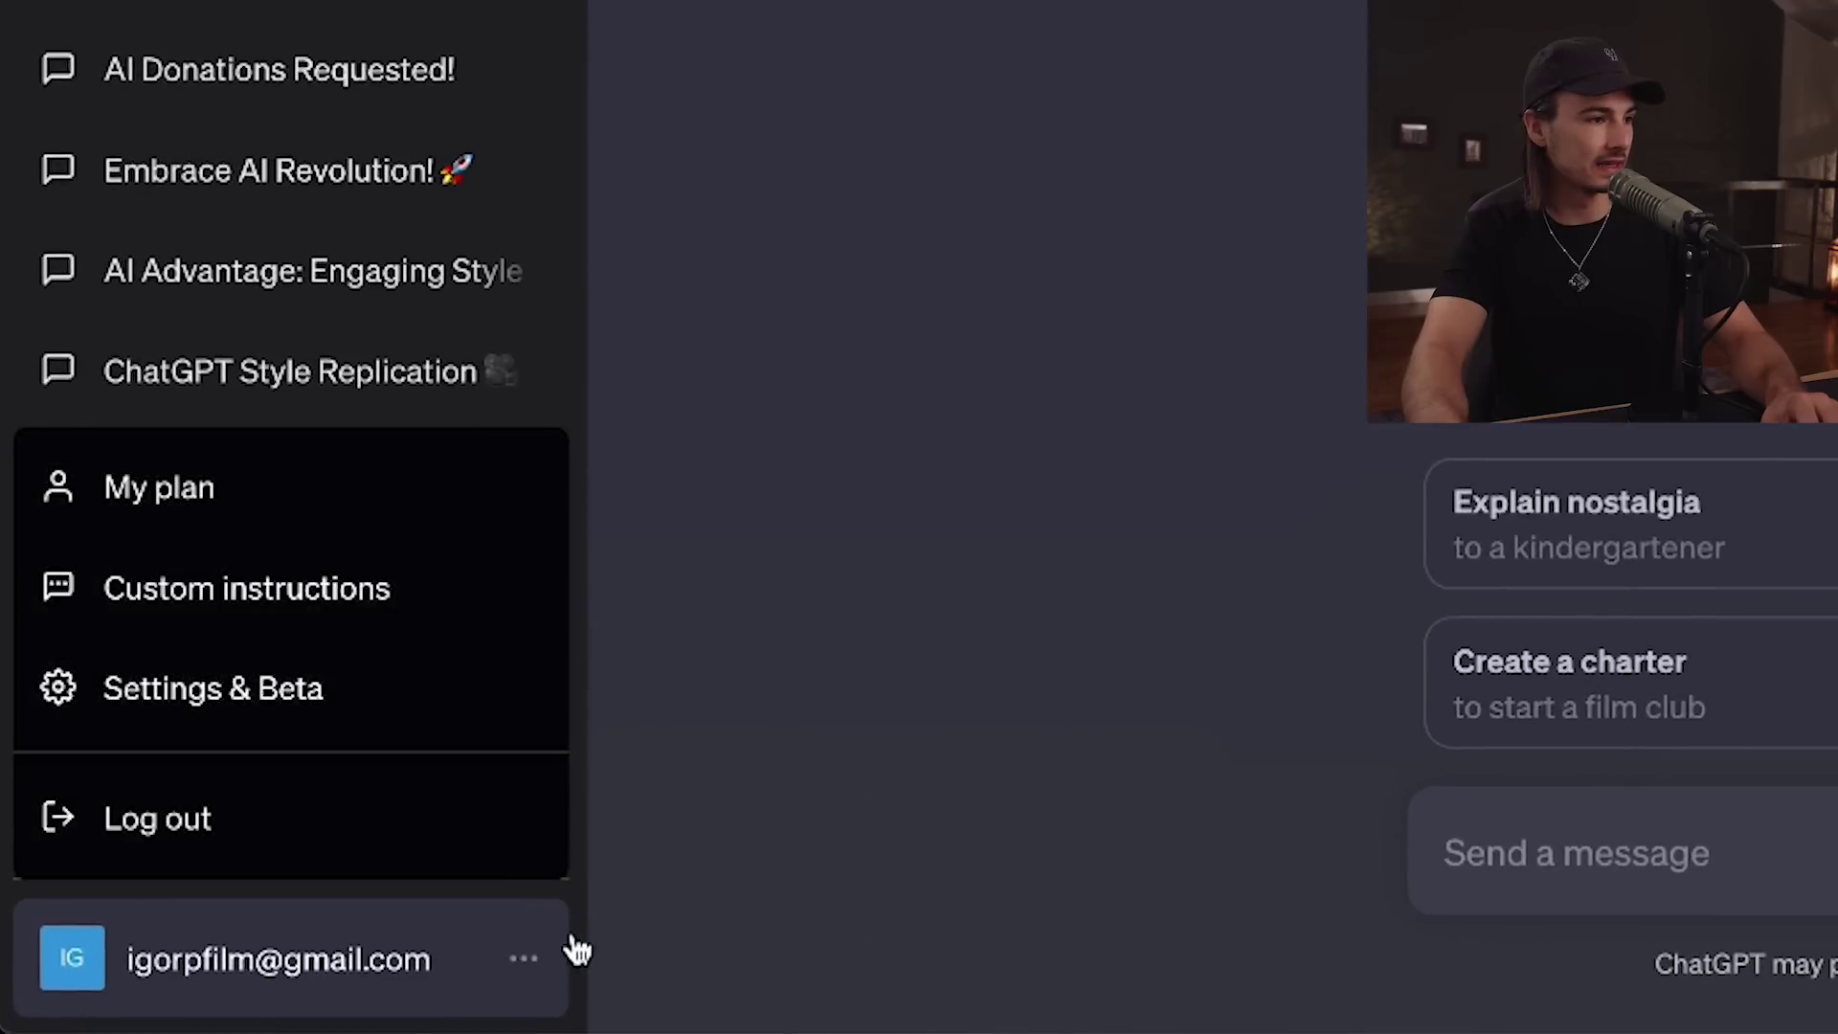
{"action": "left_click", "coordinate": [355, 706]}
{"action": "left_click", "coordinate": [239, 431]}
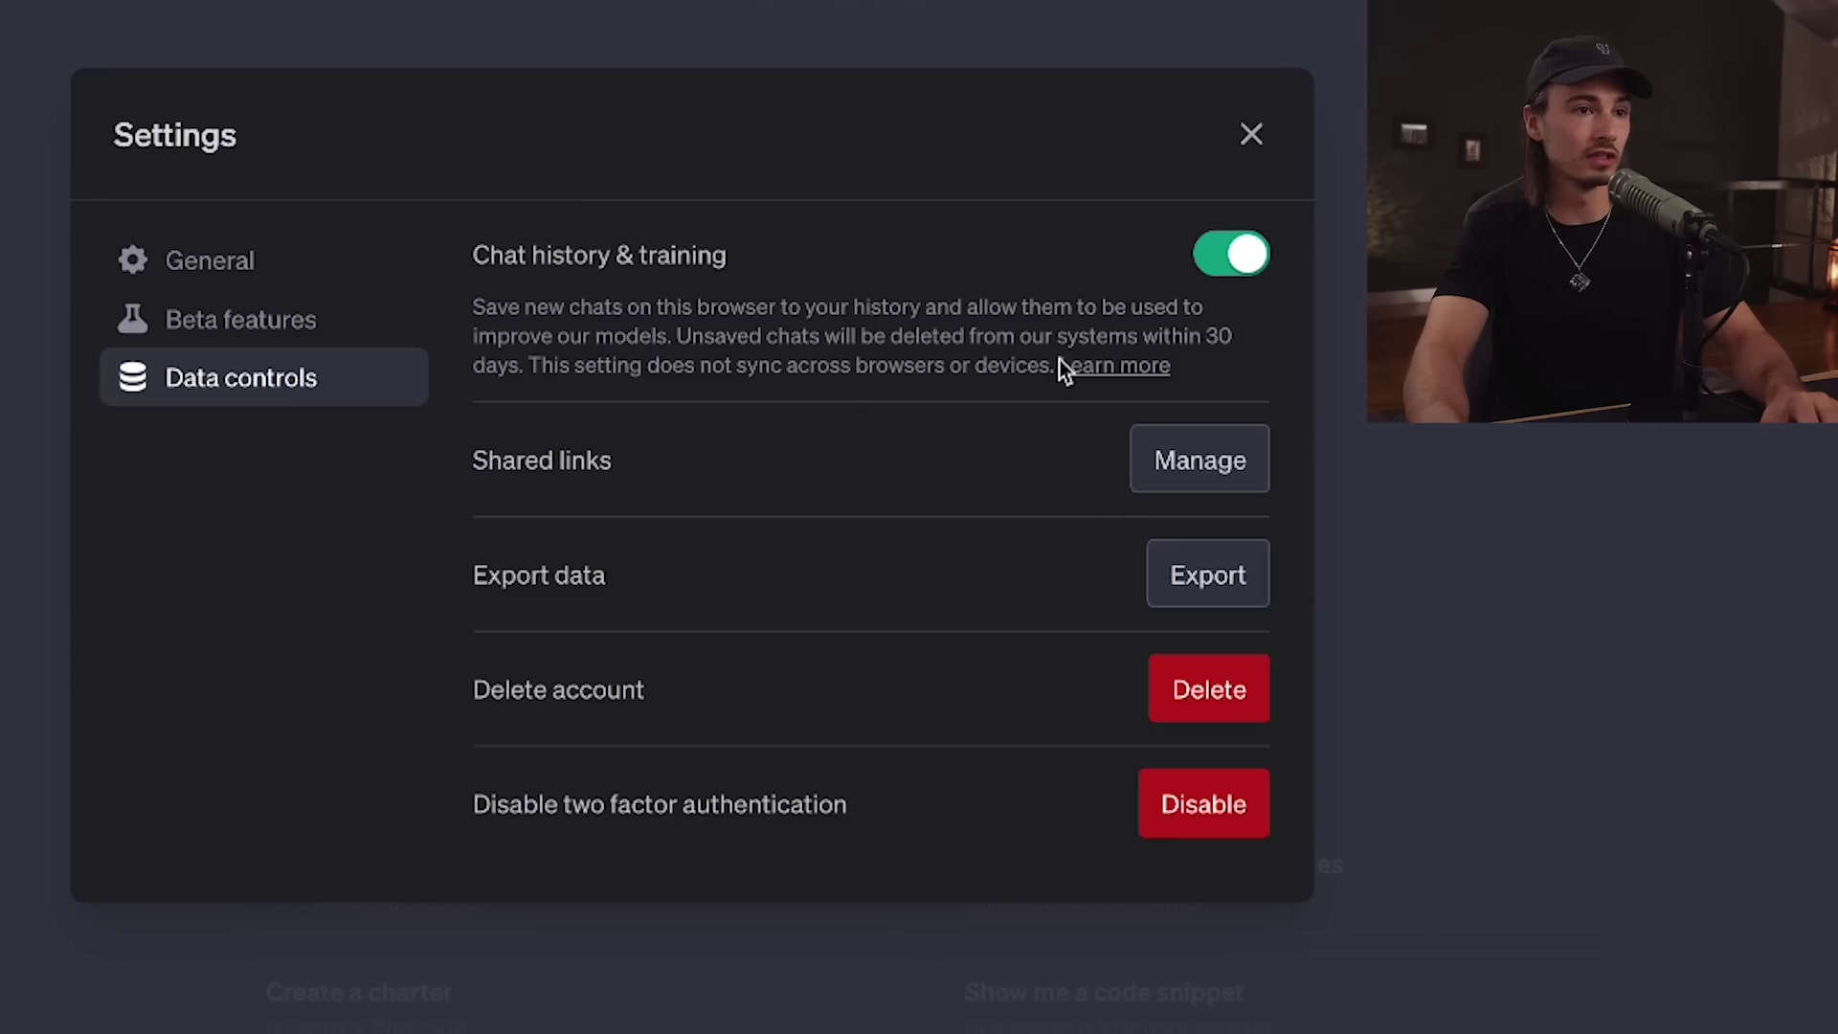
{"action": "left_click", "coordinate": [1252, 136]}
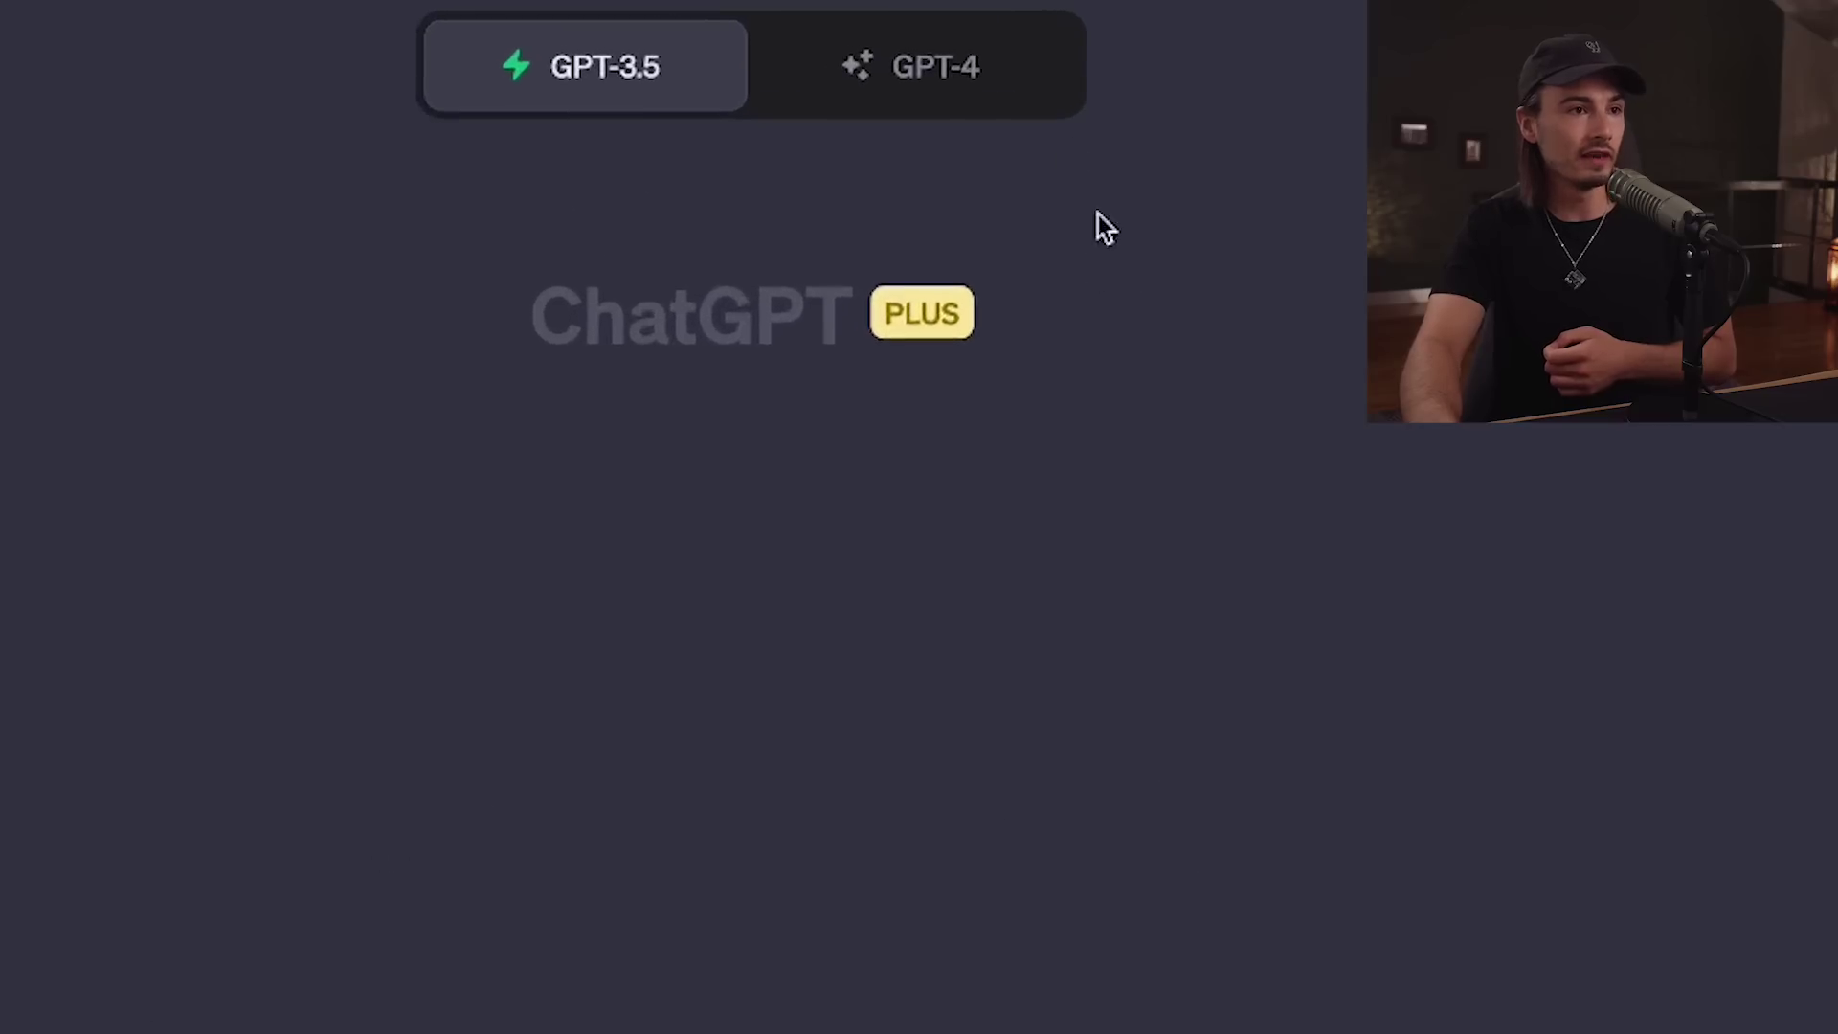
Step: Choose GPT-4 with Code Interpreter and attach Suchanfragen.csv, Seiten.csv and Darstellung in der Suche.csv to the message
{"action": "left_click", "coordinate": [1013, 99]}
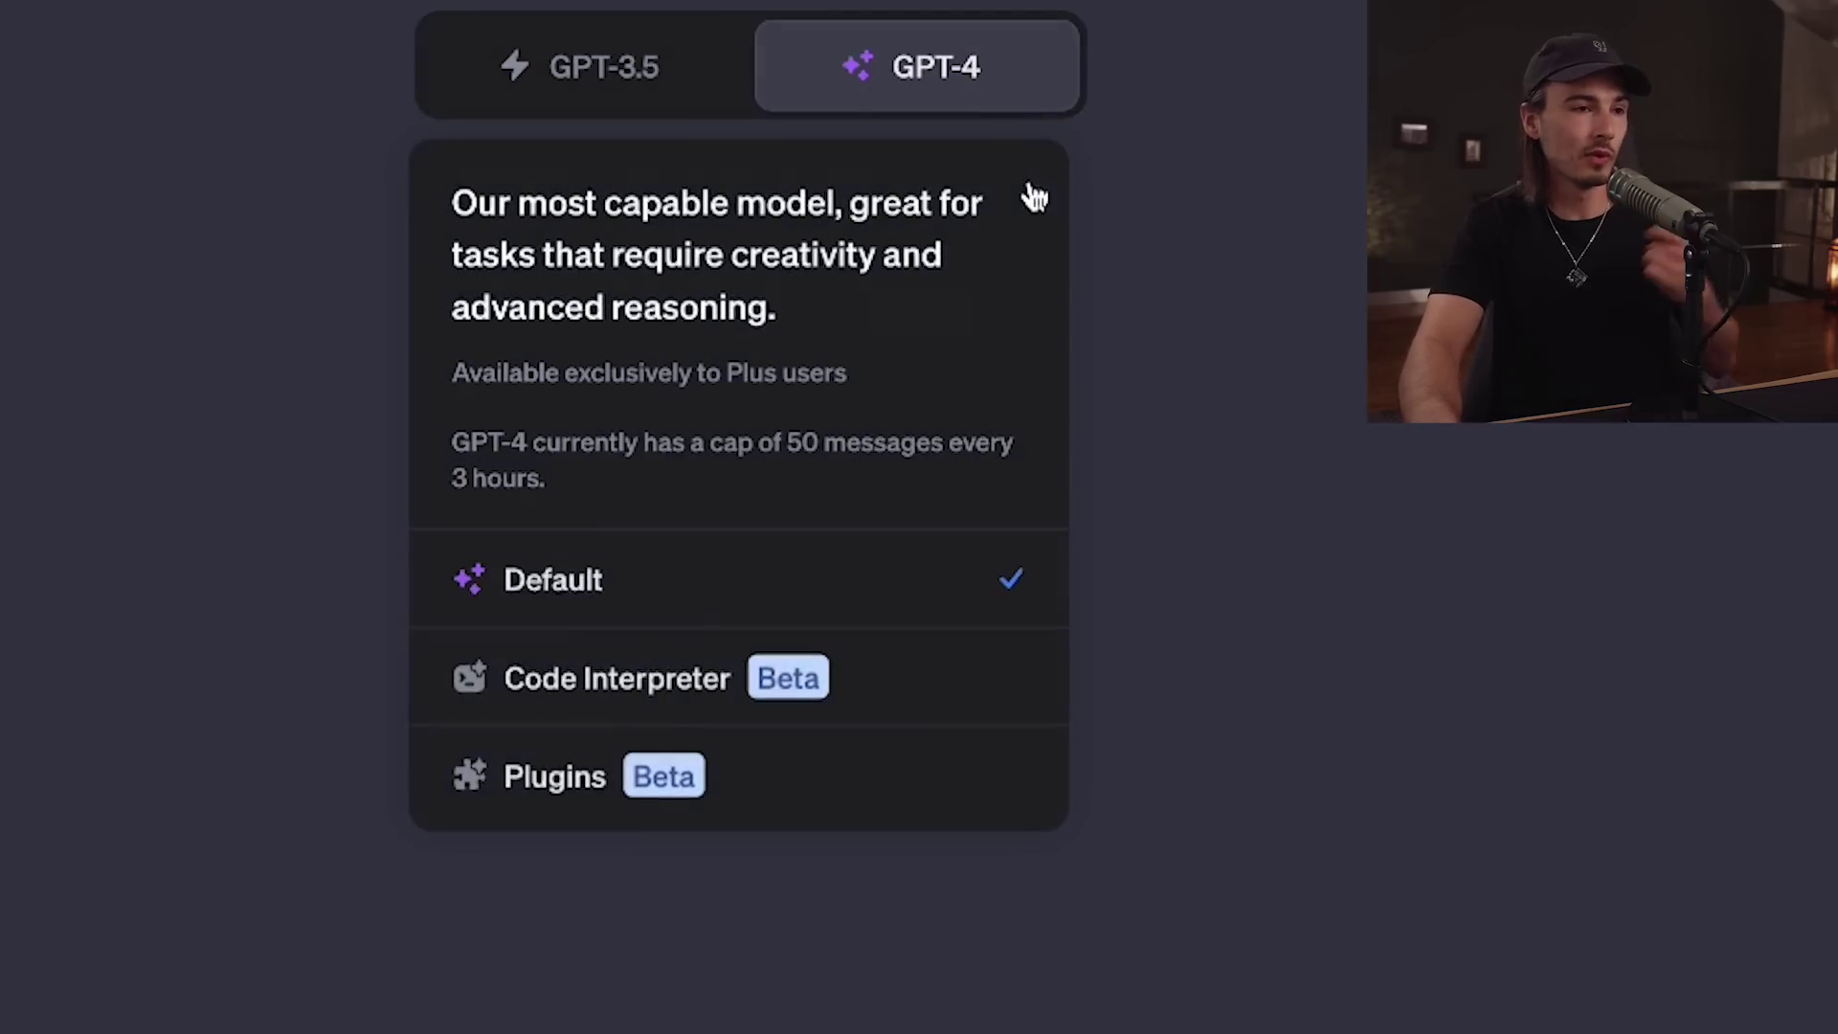
{"action": "left_click", "coordinate": [829, 686]}
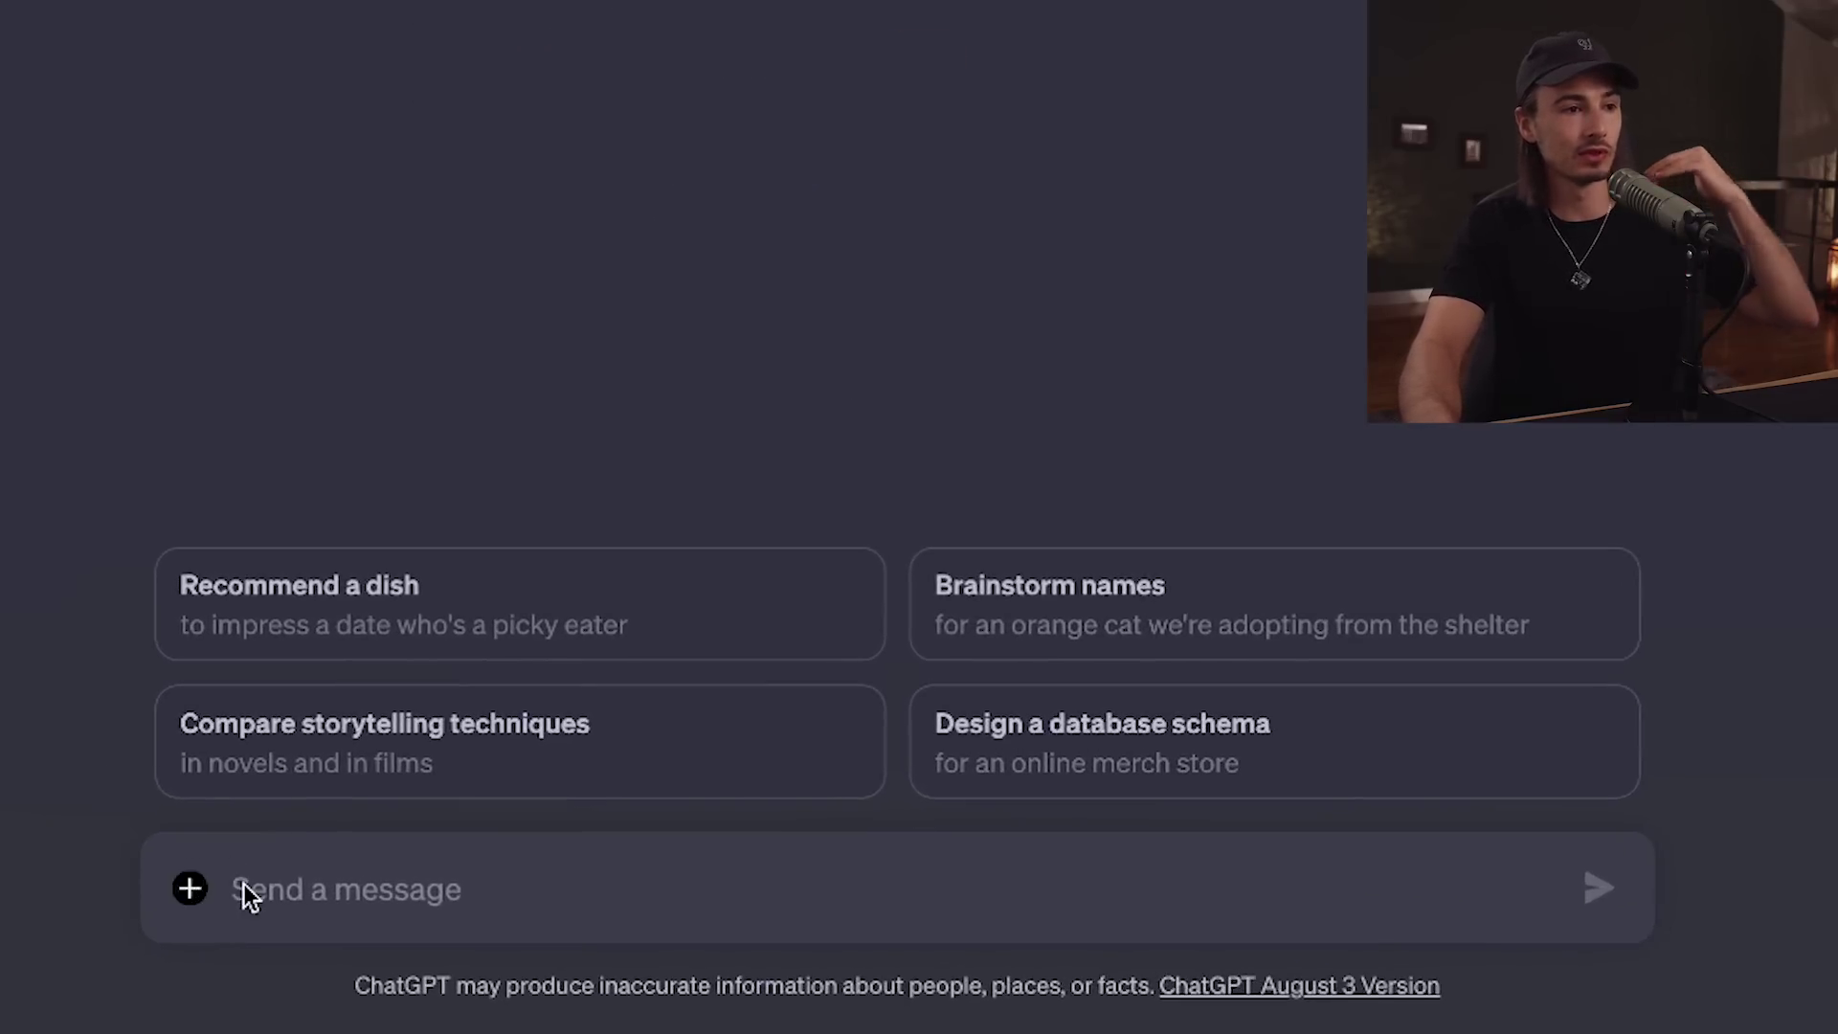
{"action": "left_click", "coordinate": [364, 948]}
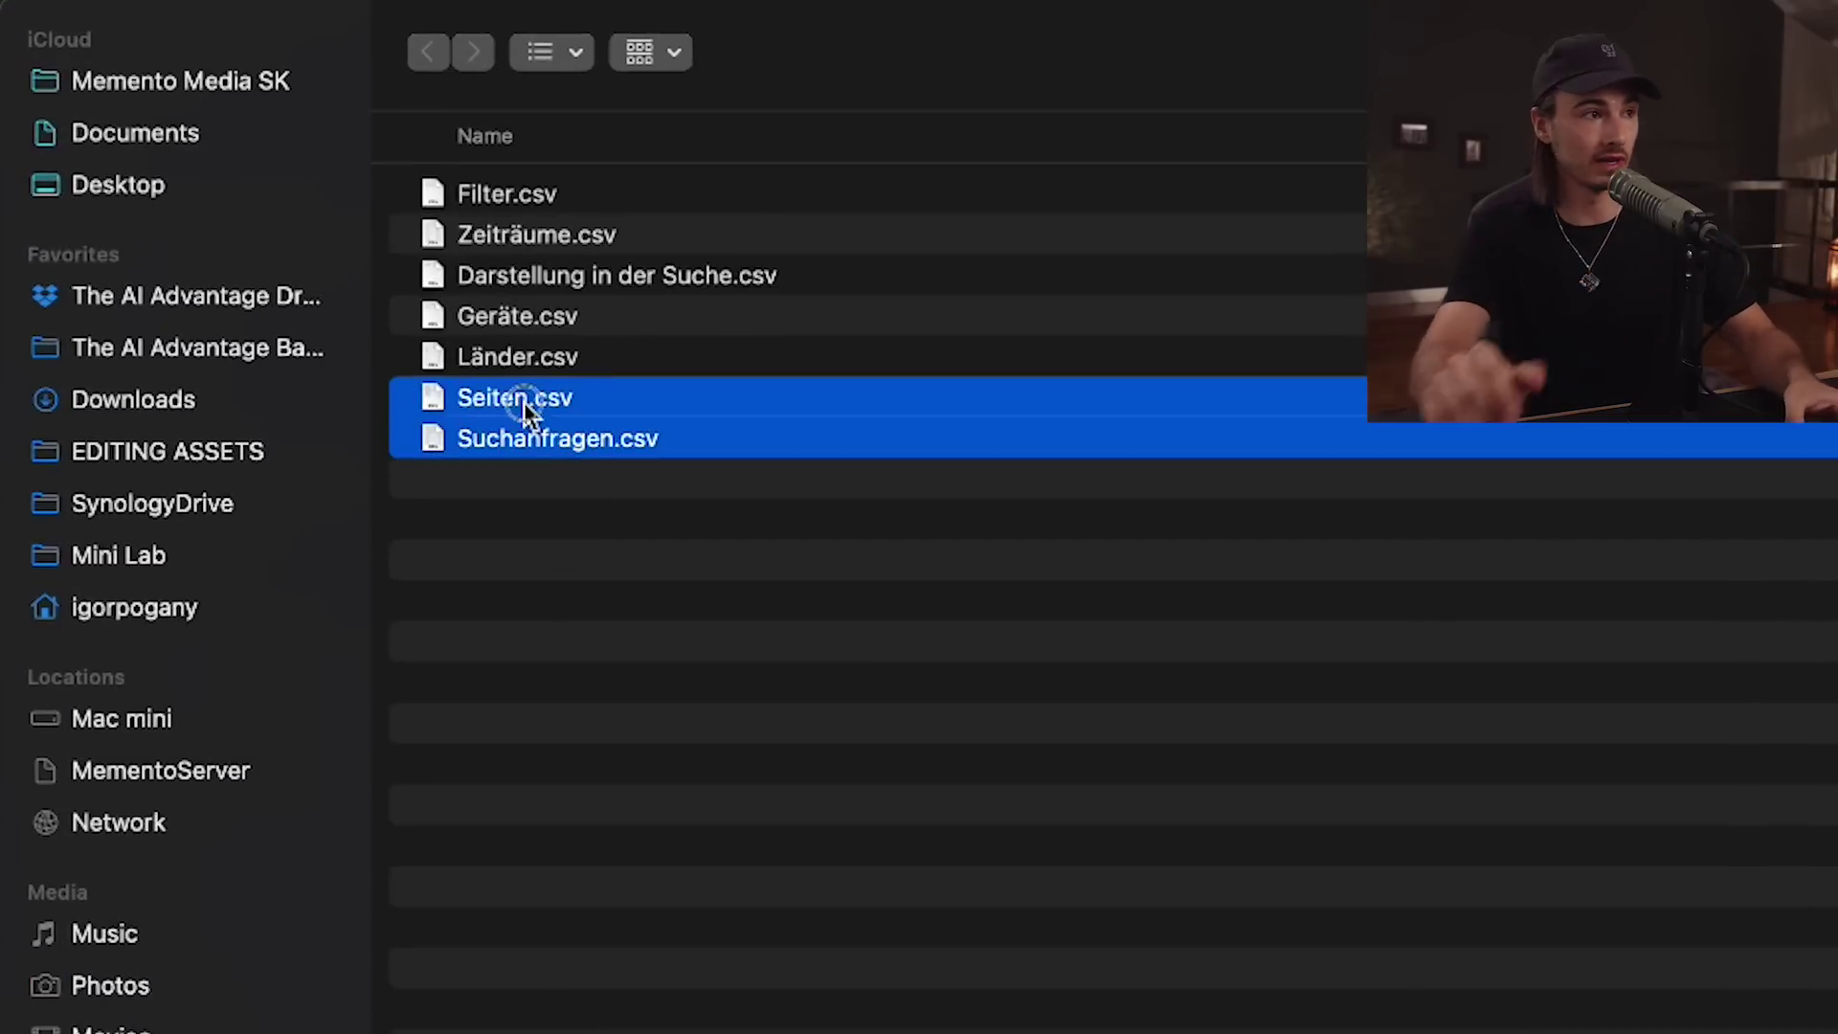
{"action": "left_click", "coordinate": [632, 291], "text": "super"}
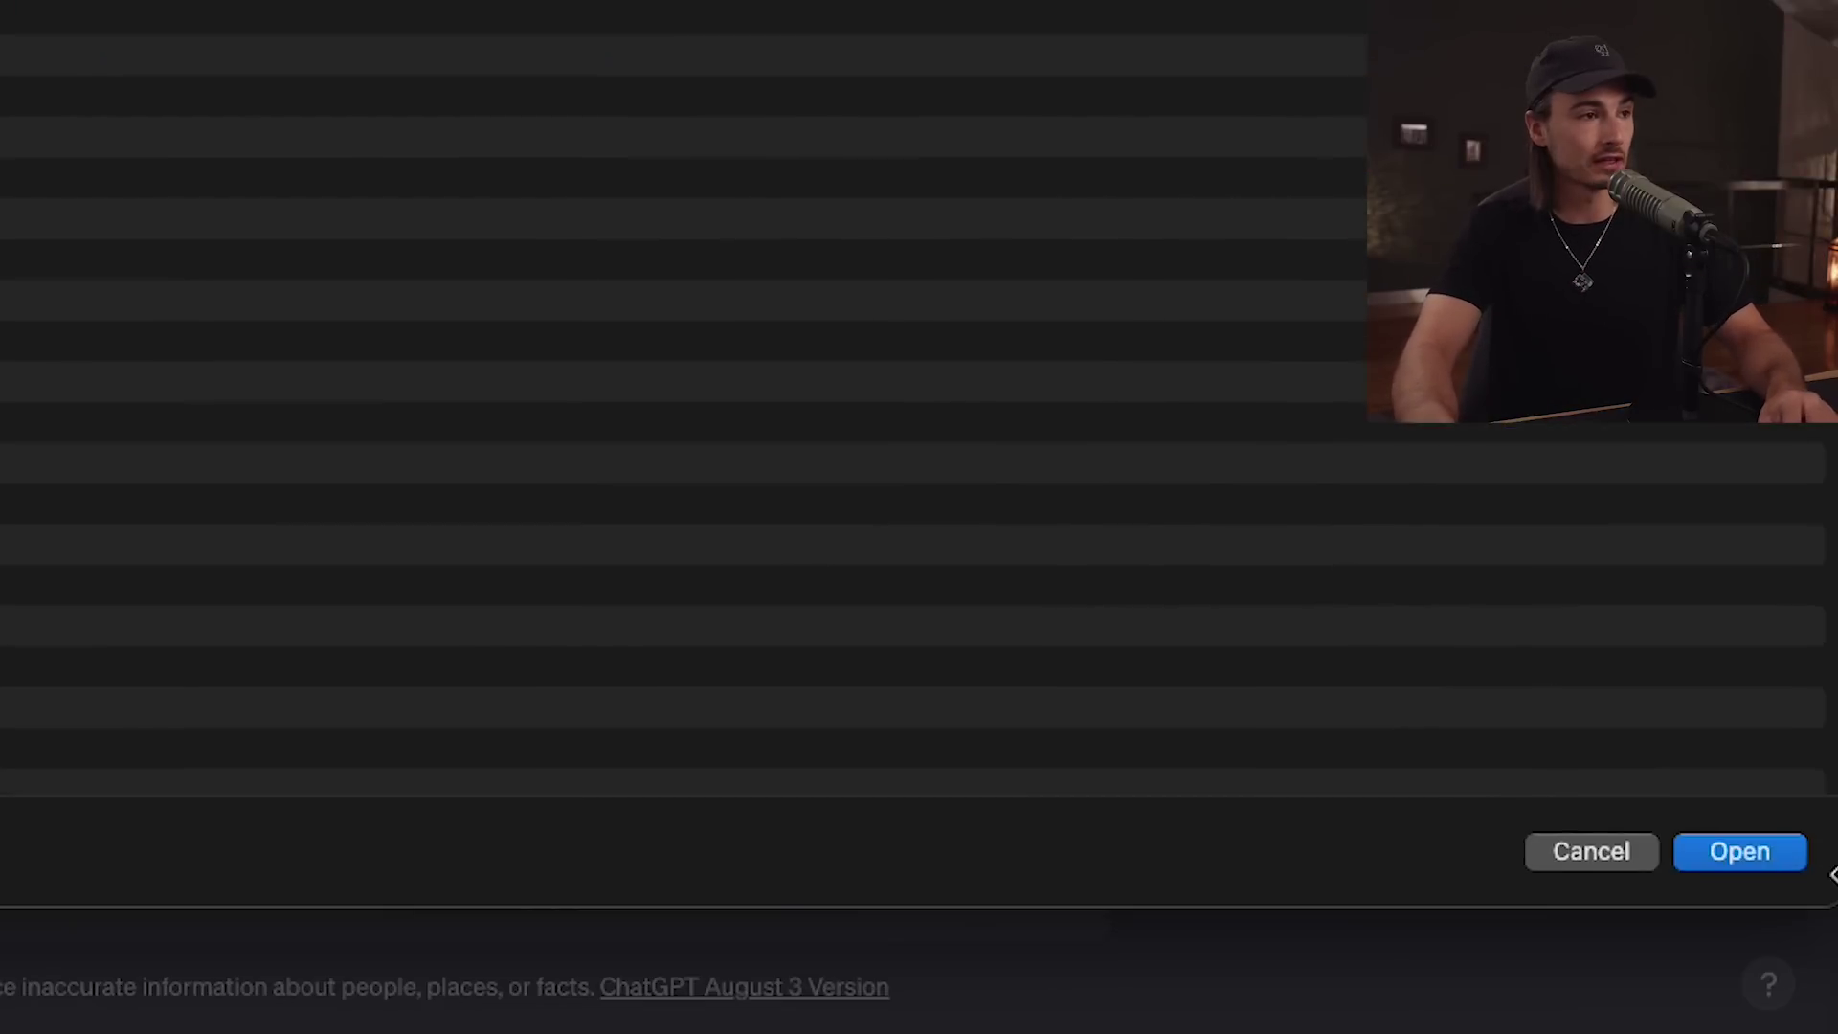
{"action": "left_click", "coordinate": [1776, 841]}
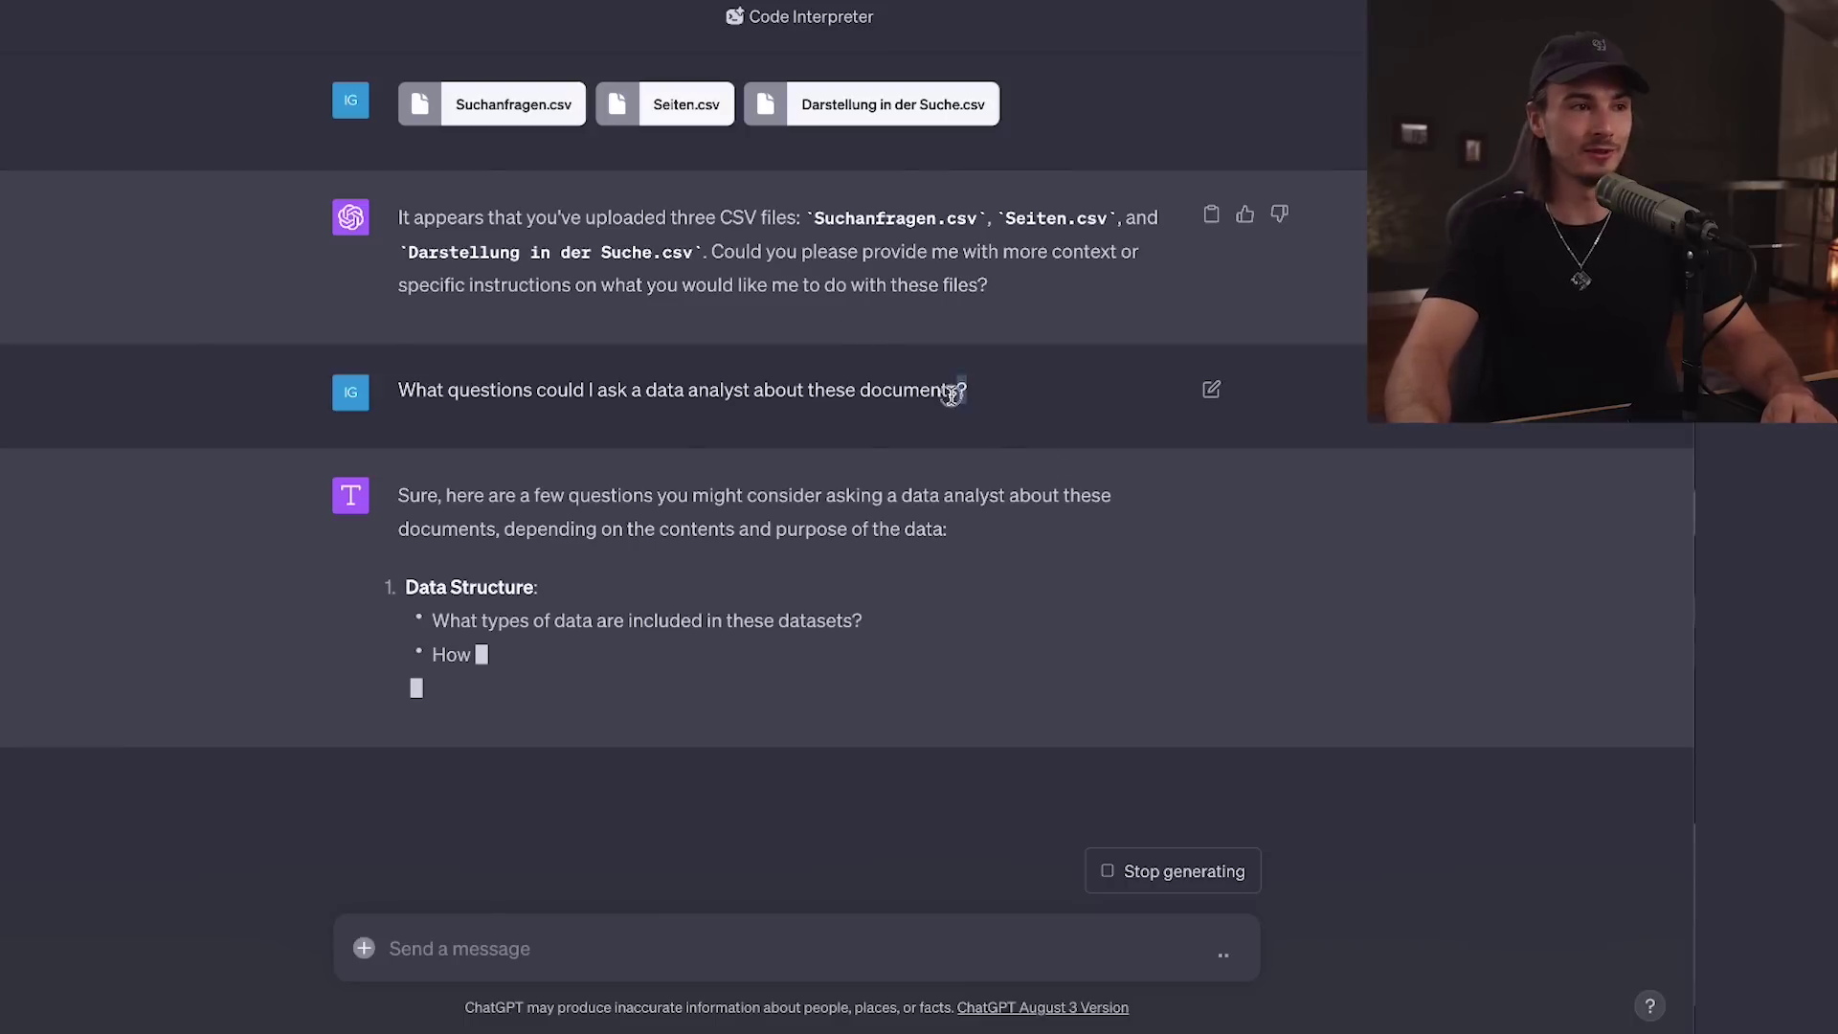
Step: Examine the prompt about questions for a data analyst and the suggested questions in the reply
{"action": "left_click_drag", "start_coordinate": [950, 395], "coordinate": [400, 378]}
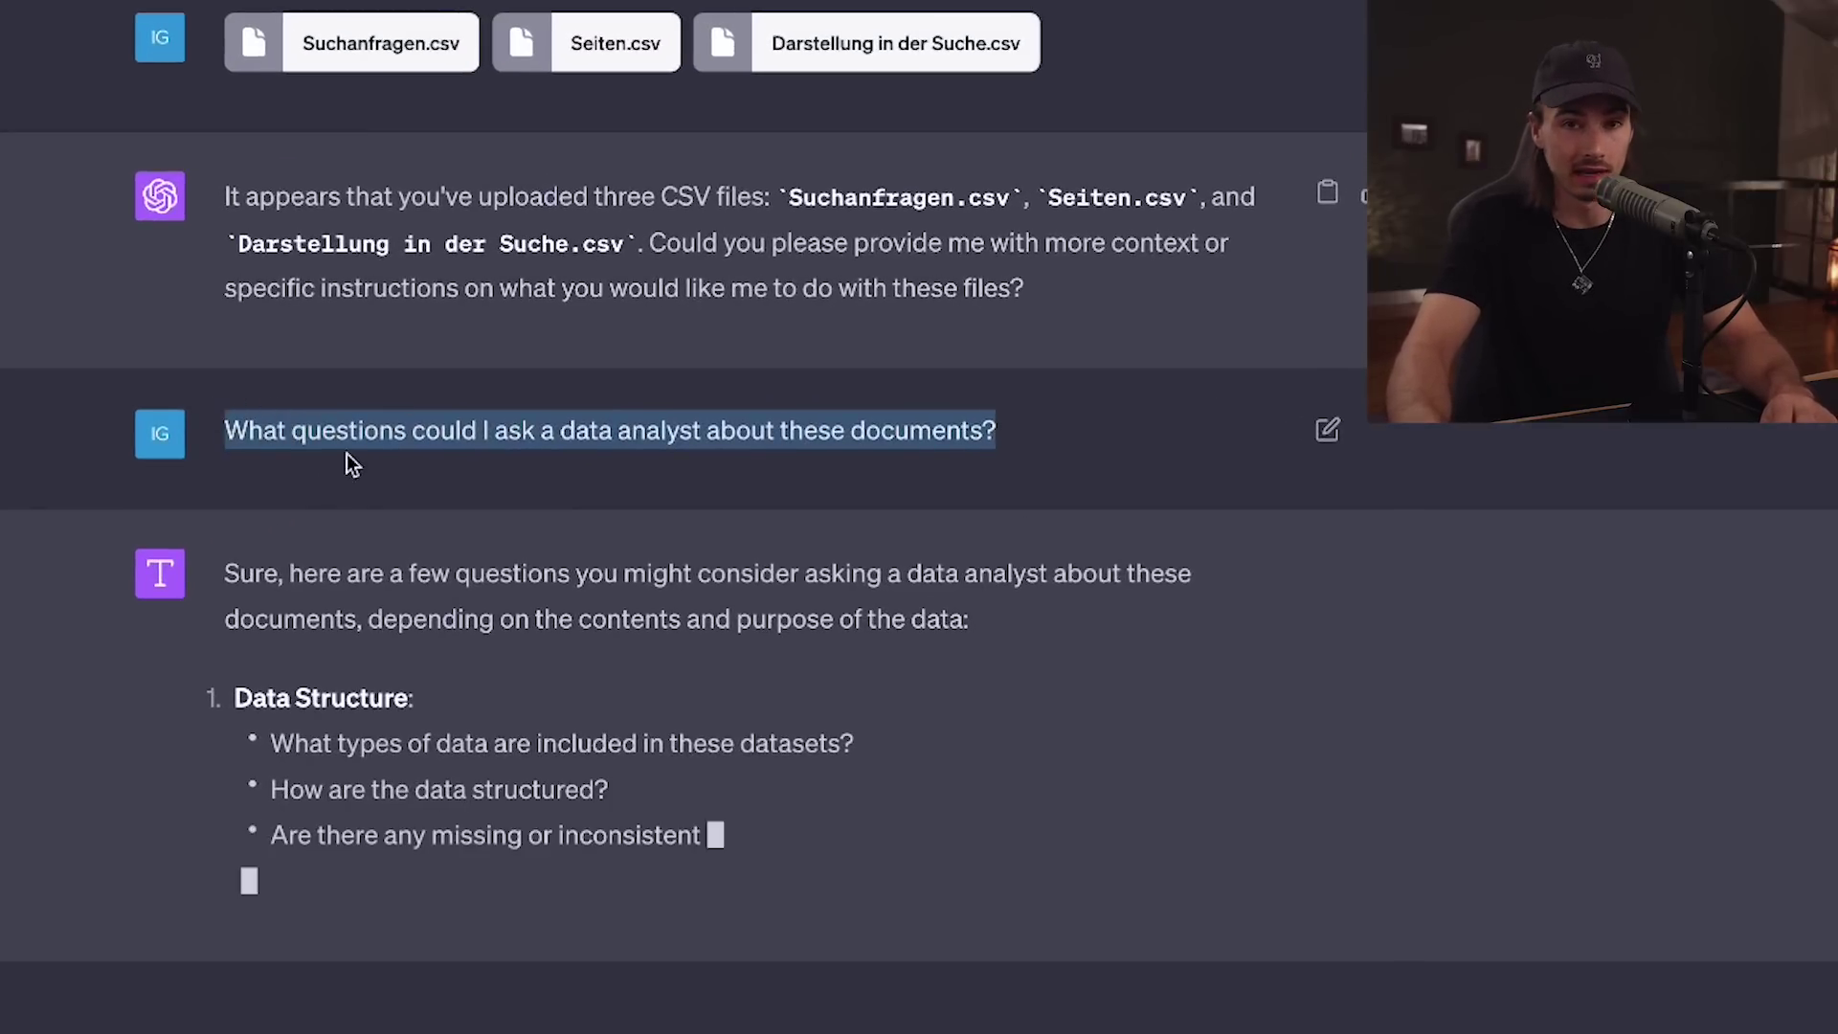
{"action": "left_click", "coordinate": [275, 459]}
{"action": "left_click_drag", "start_coordinate": [249, 430], "coordinate": [350, 474]}
{"action": "left_click_drag", "start_coordinate": [510, 392], "coordinate": [599, 379]}
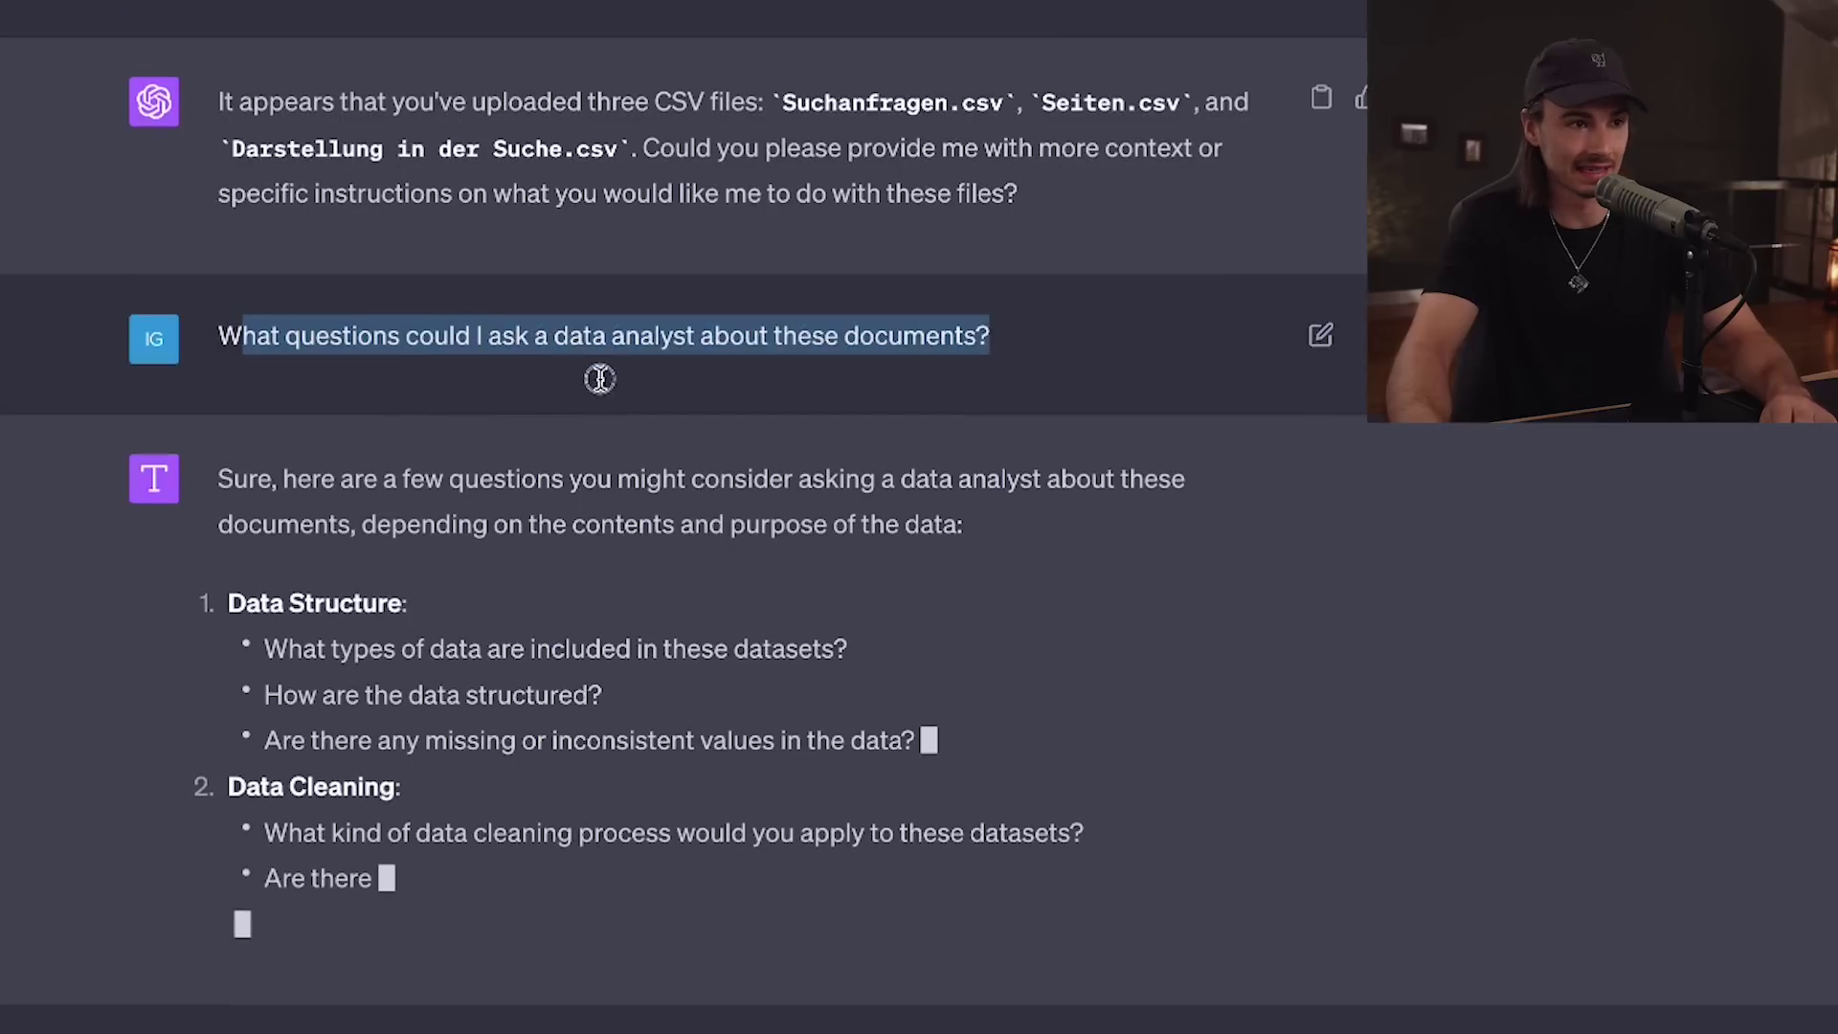
{"action": "left_click_drag", "start_coordinate": [887, 325], "coordinate": [1009, 347]}
{"action": "scroll", "coordinate": [984, 450], "scroll_direction": "up", "scroll_amount": 3}
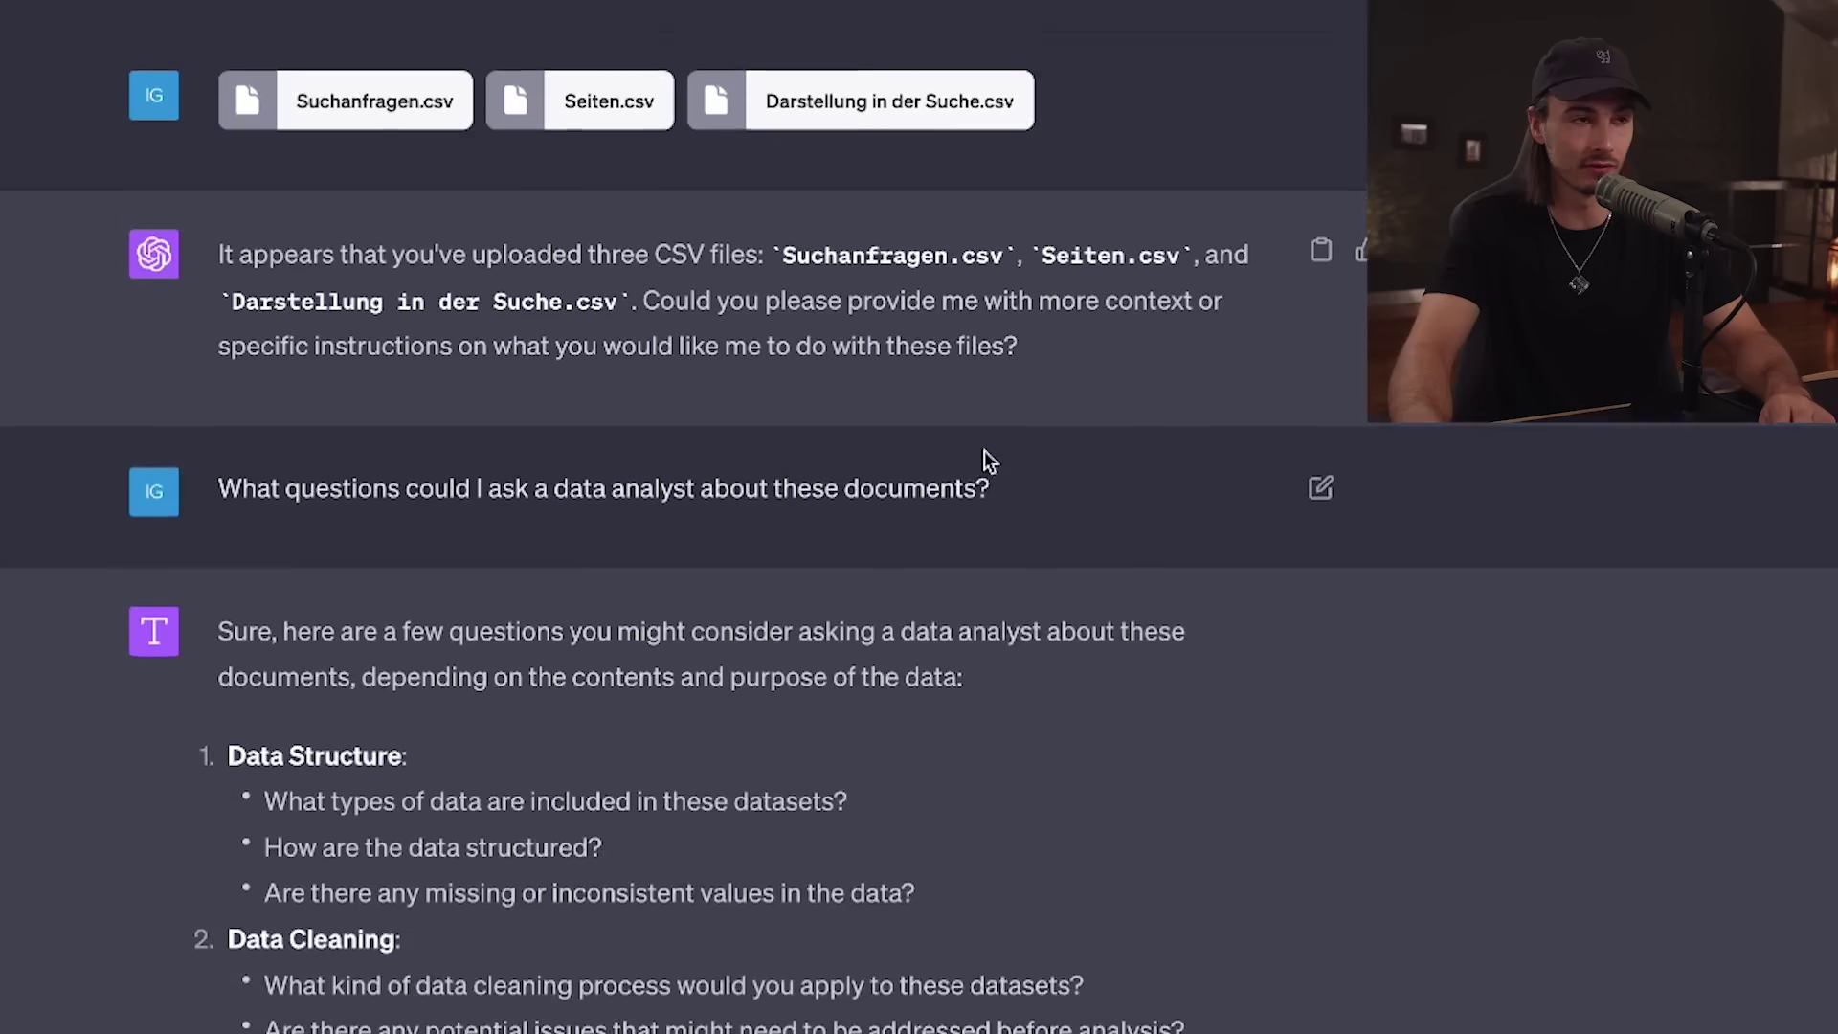
{"action": "scroll", "coordinate": [975, 457], "scroll_direction": "down", "scroll_amount": 5}
{"action": "left_click_drag", "start_coordinate": [230, 593], "coordinate": [811, 700]}
{"action": "left_click", "coordinate": [250, 740]}
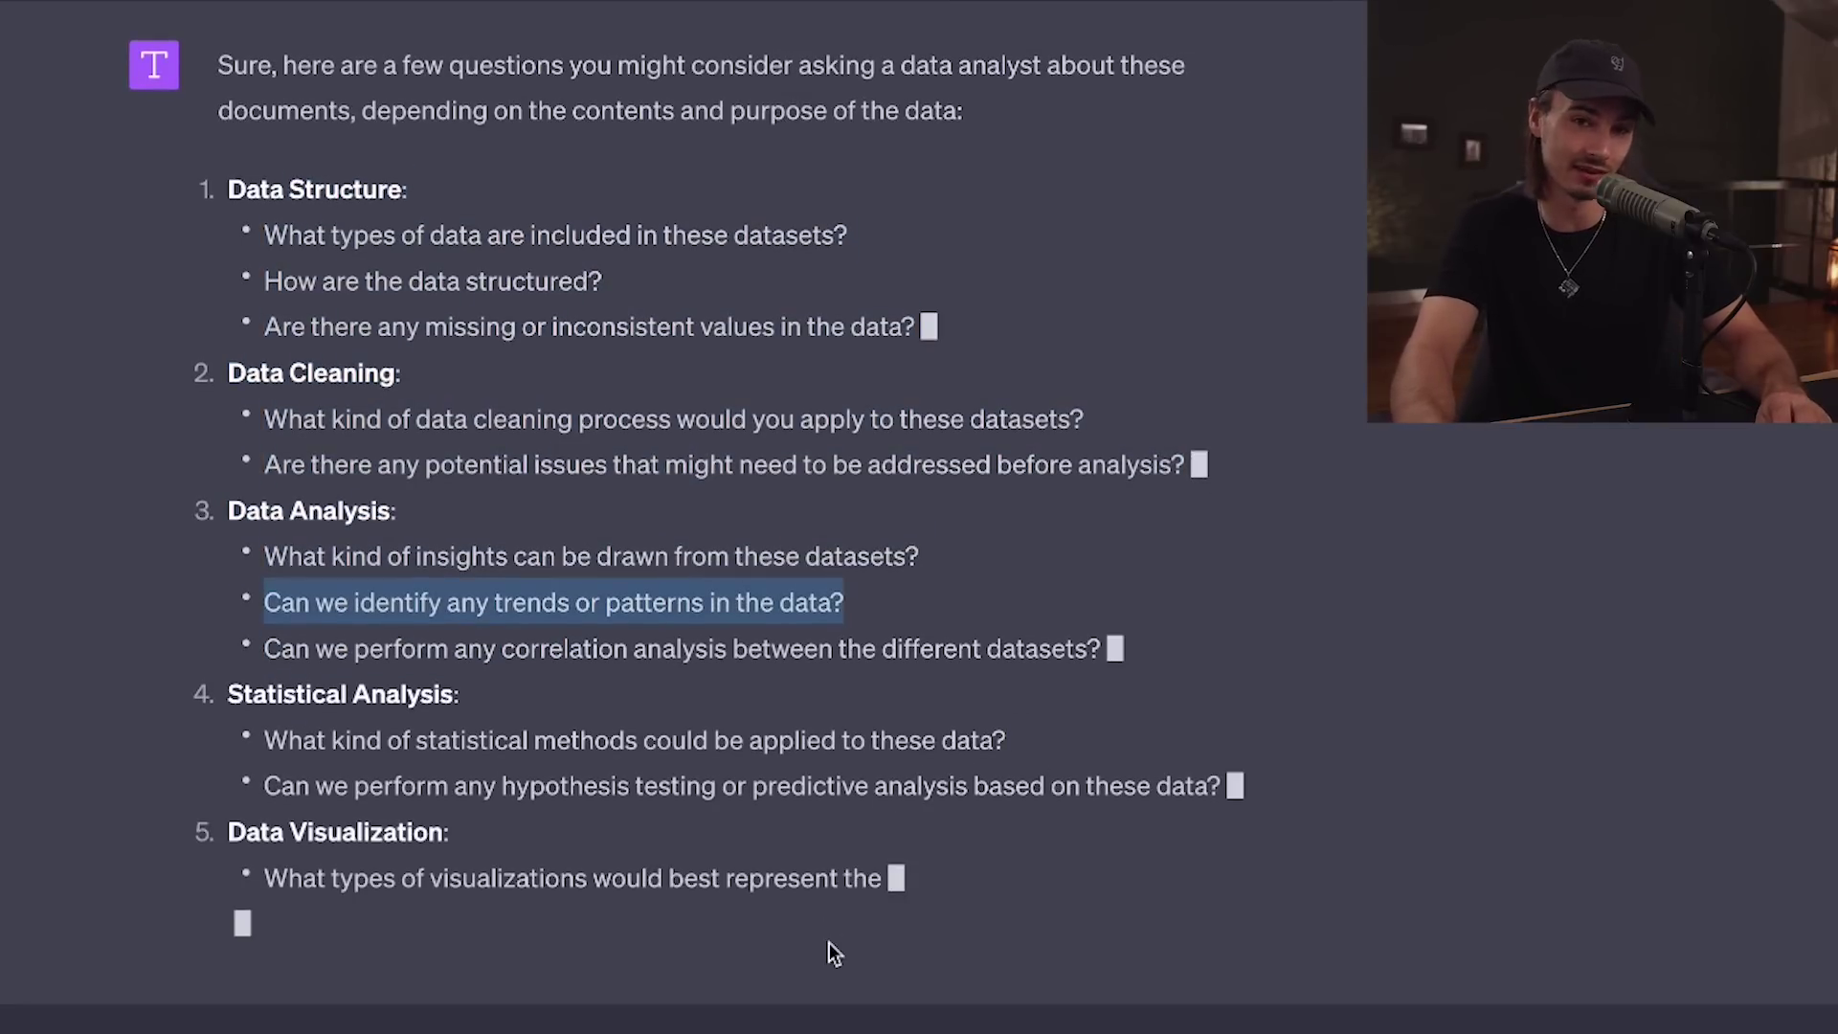
{"action": "scroll", "coordinate": [287, 115], "scroll_direction": "up", "scroll_amount": 1}
{"action": "left_click_drag", "start_coordinate": [270, 65], "coordinate": [799, 996]}
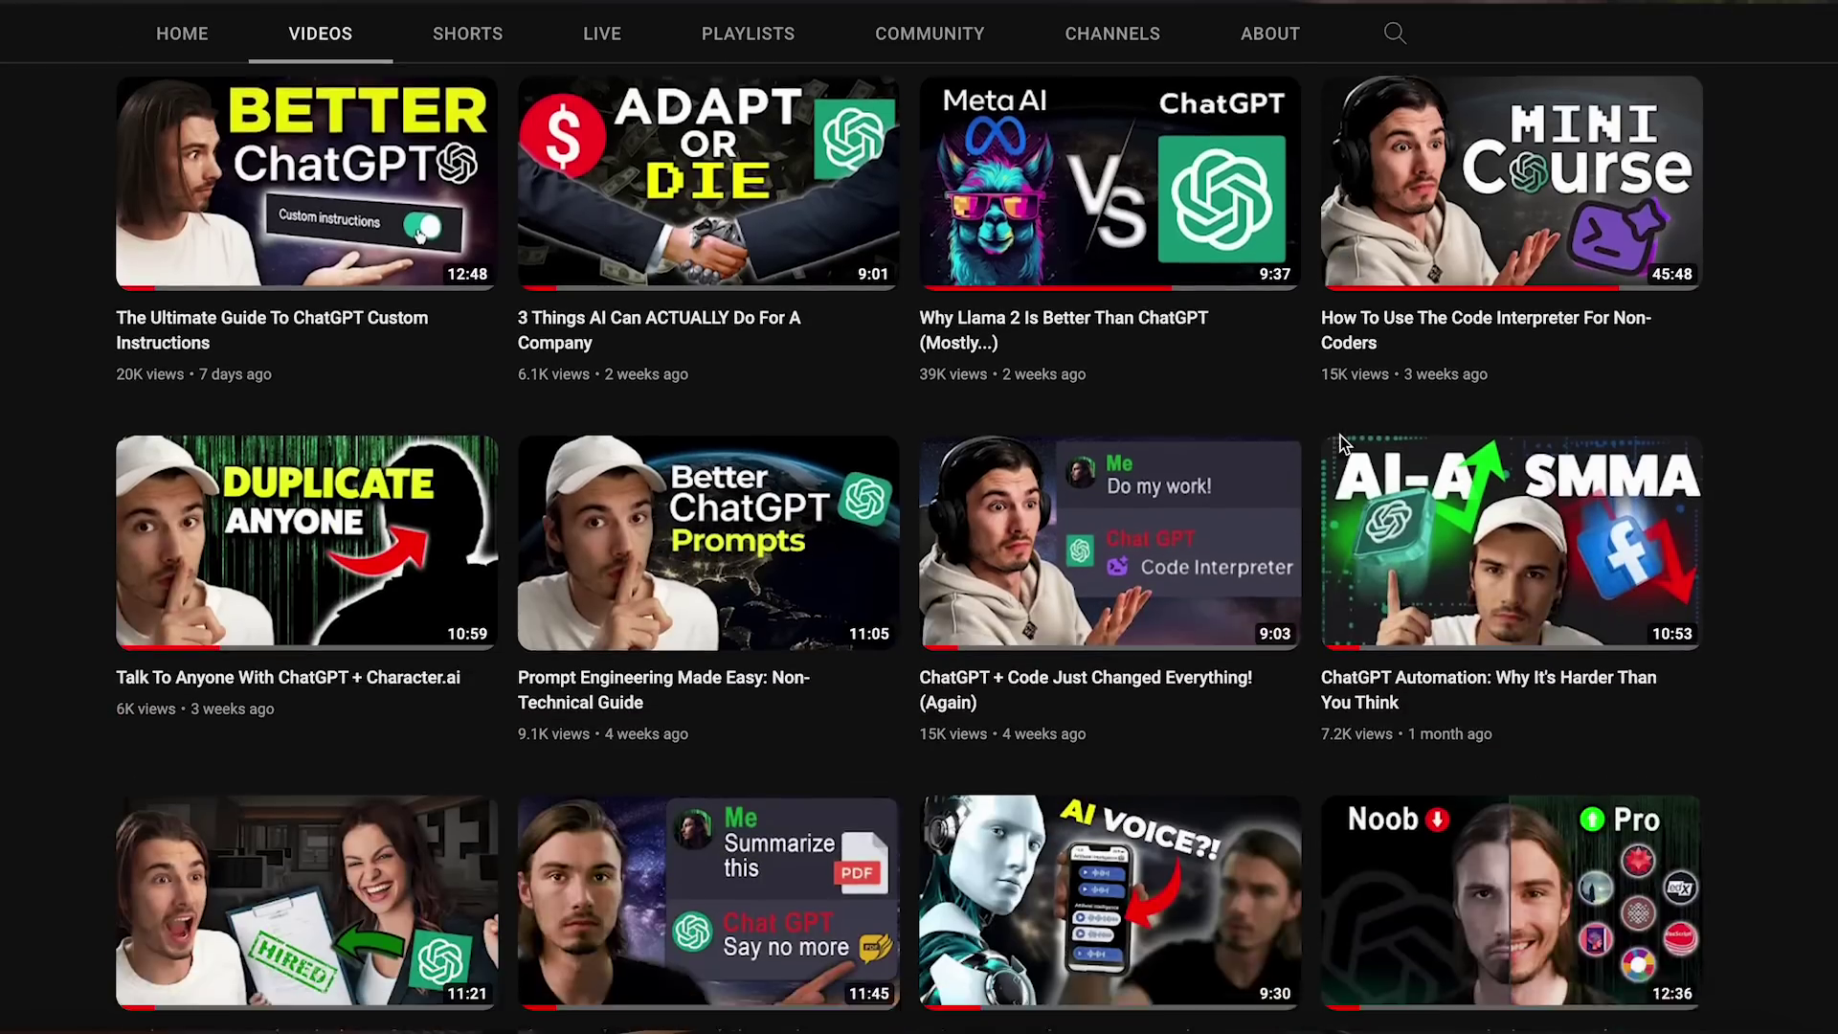
Step: Browse the ChatGPT tutorials in the YouTube channel's video list
{"action": "scroll", "coordinate": [1340, 435], "scroll_direction": "down", "scroll_amount": 2}
{"action": "scroll", "coordinate": [1343, 446], "scroll_direction": "down", "scroll_amount": 7}
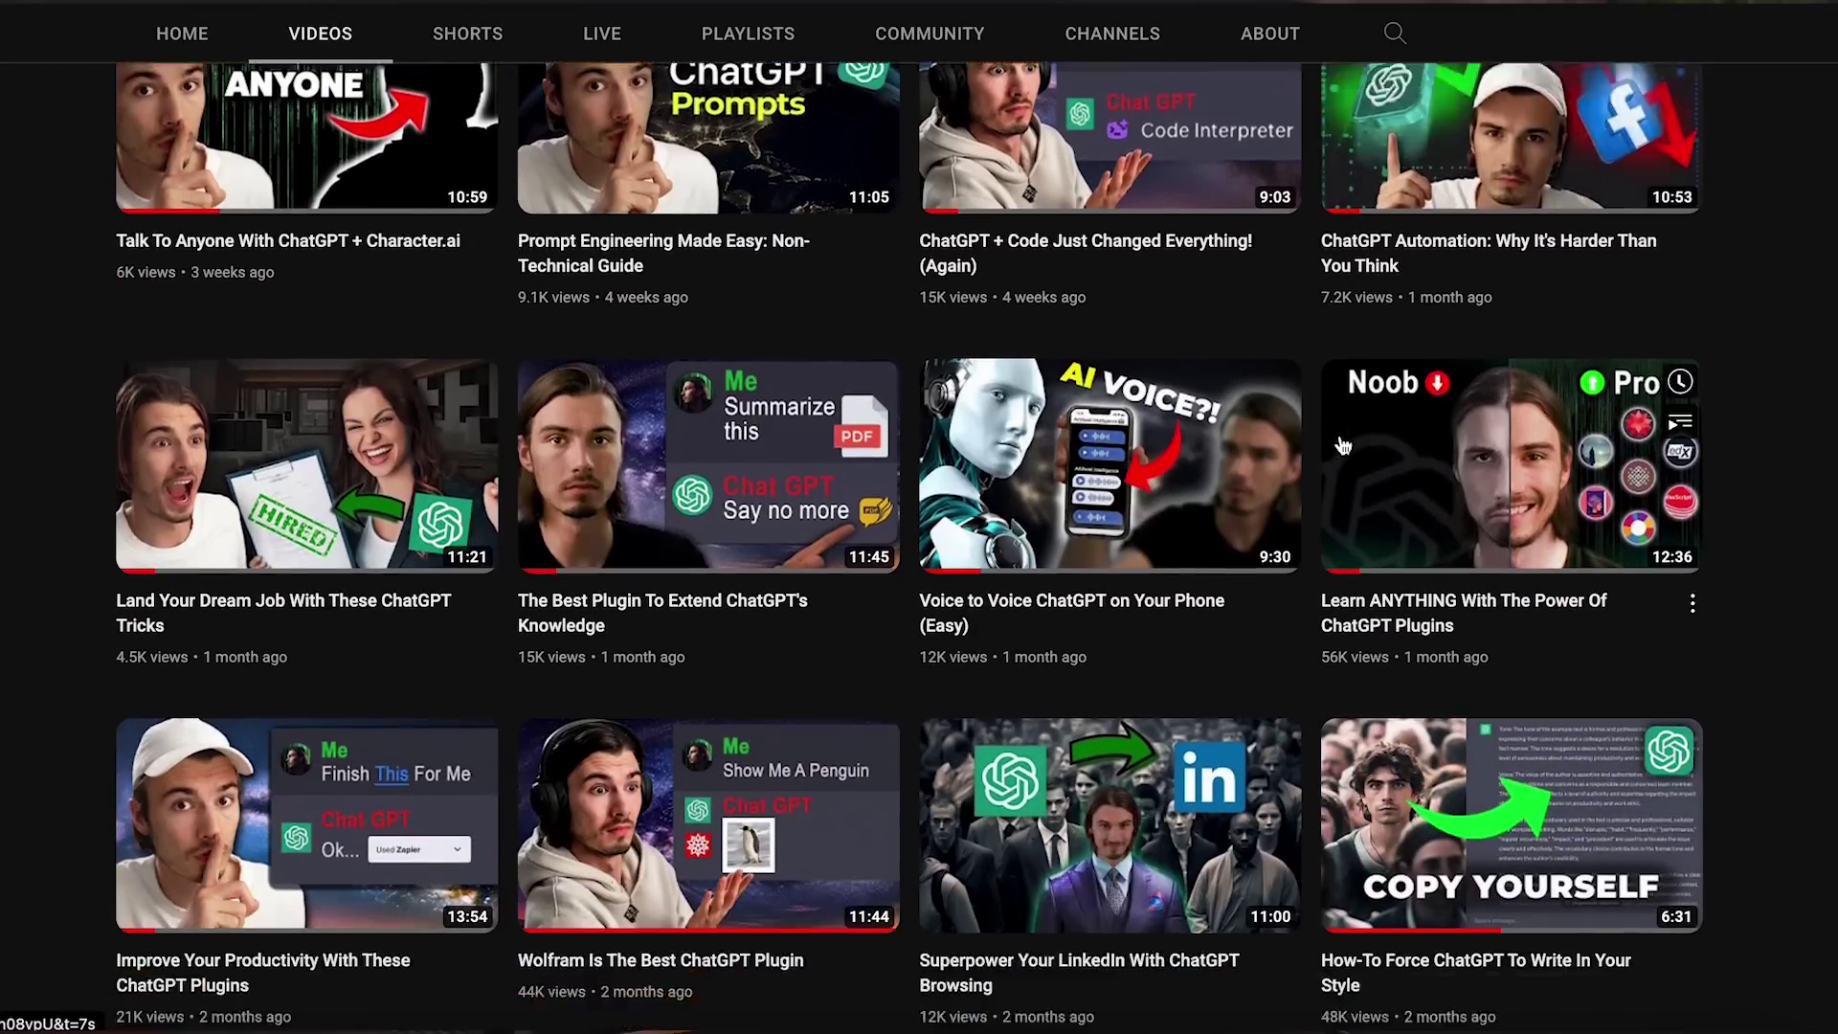
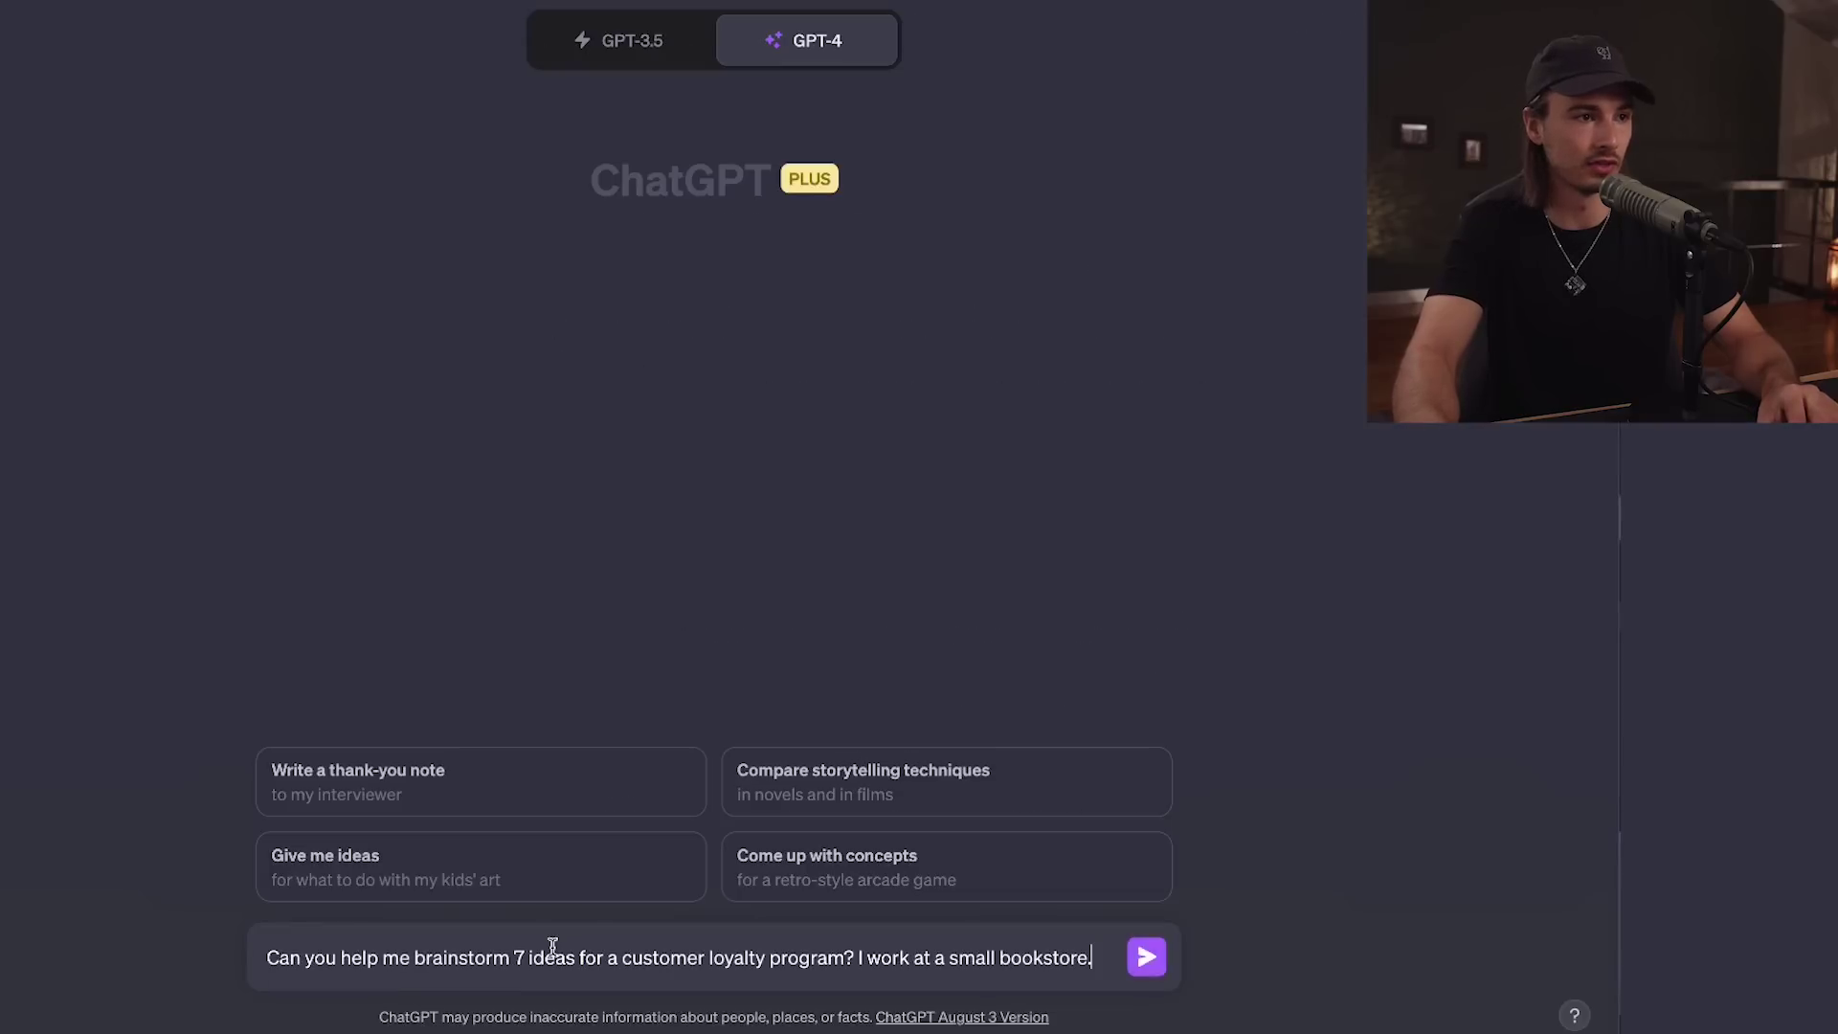
Step: Send the prompt asking for 7 customer loyalty program ideas for a small bookstore and read through the reply
{"action": "key", "text": "Return"}
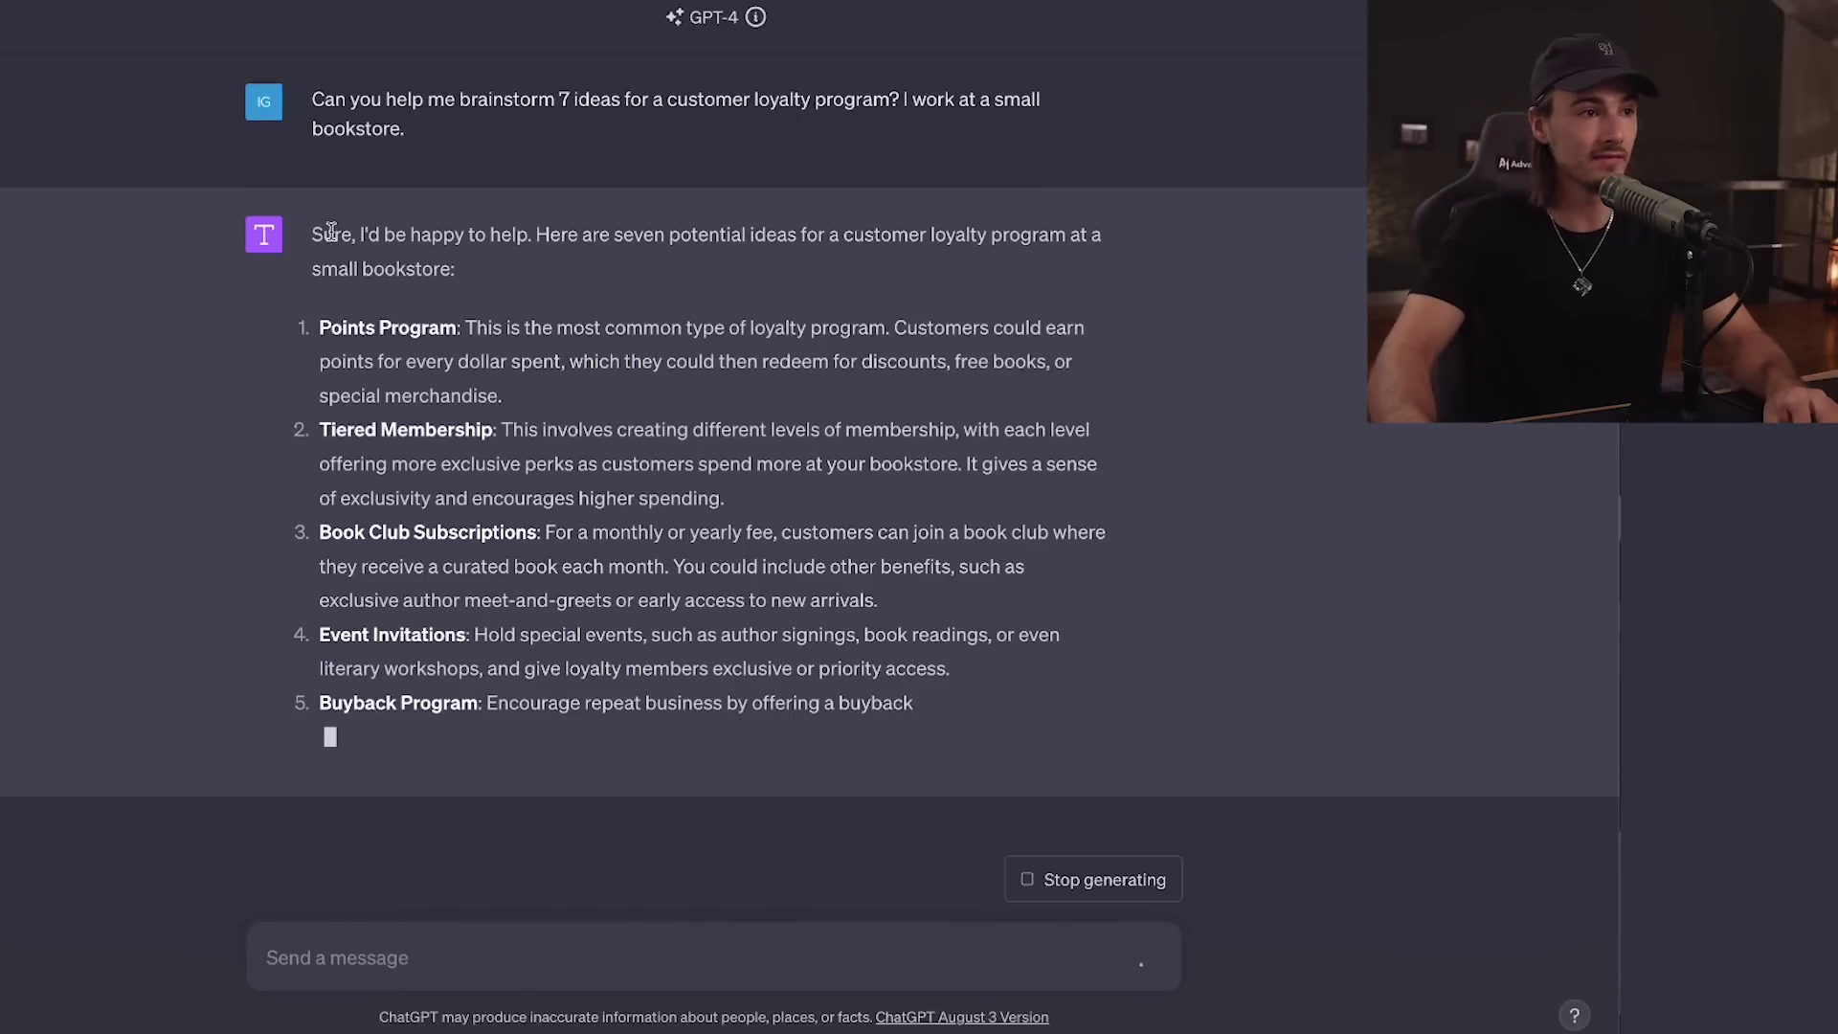
{"action": "left_click_drag", "start_coordinate": [330, 232], "coordinate": [1120, 636]}
{"action": "left_click_drag", "start_coordinate": [1110, 574], "coordinate": [1065, 532]}
{"action": "mouse_move", "coordinate": [750, 21]}
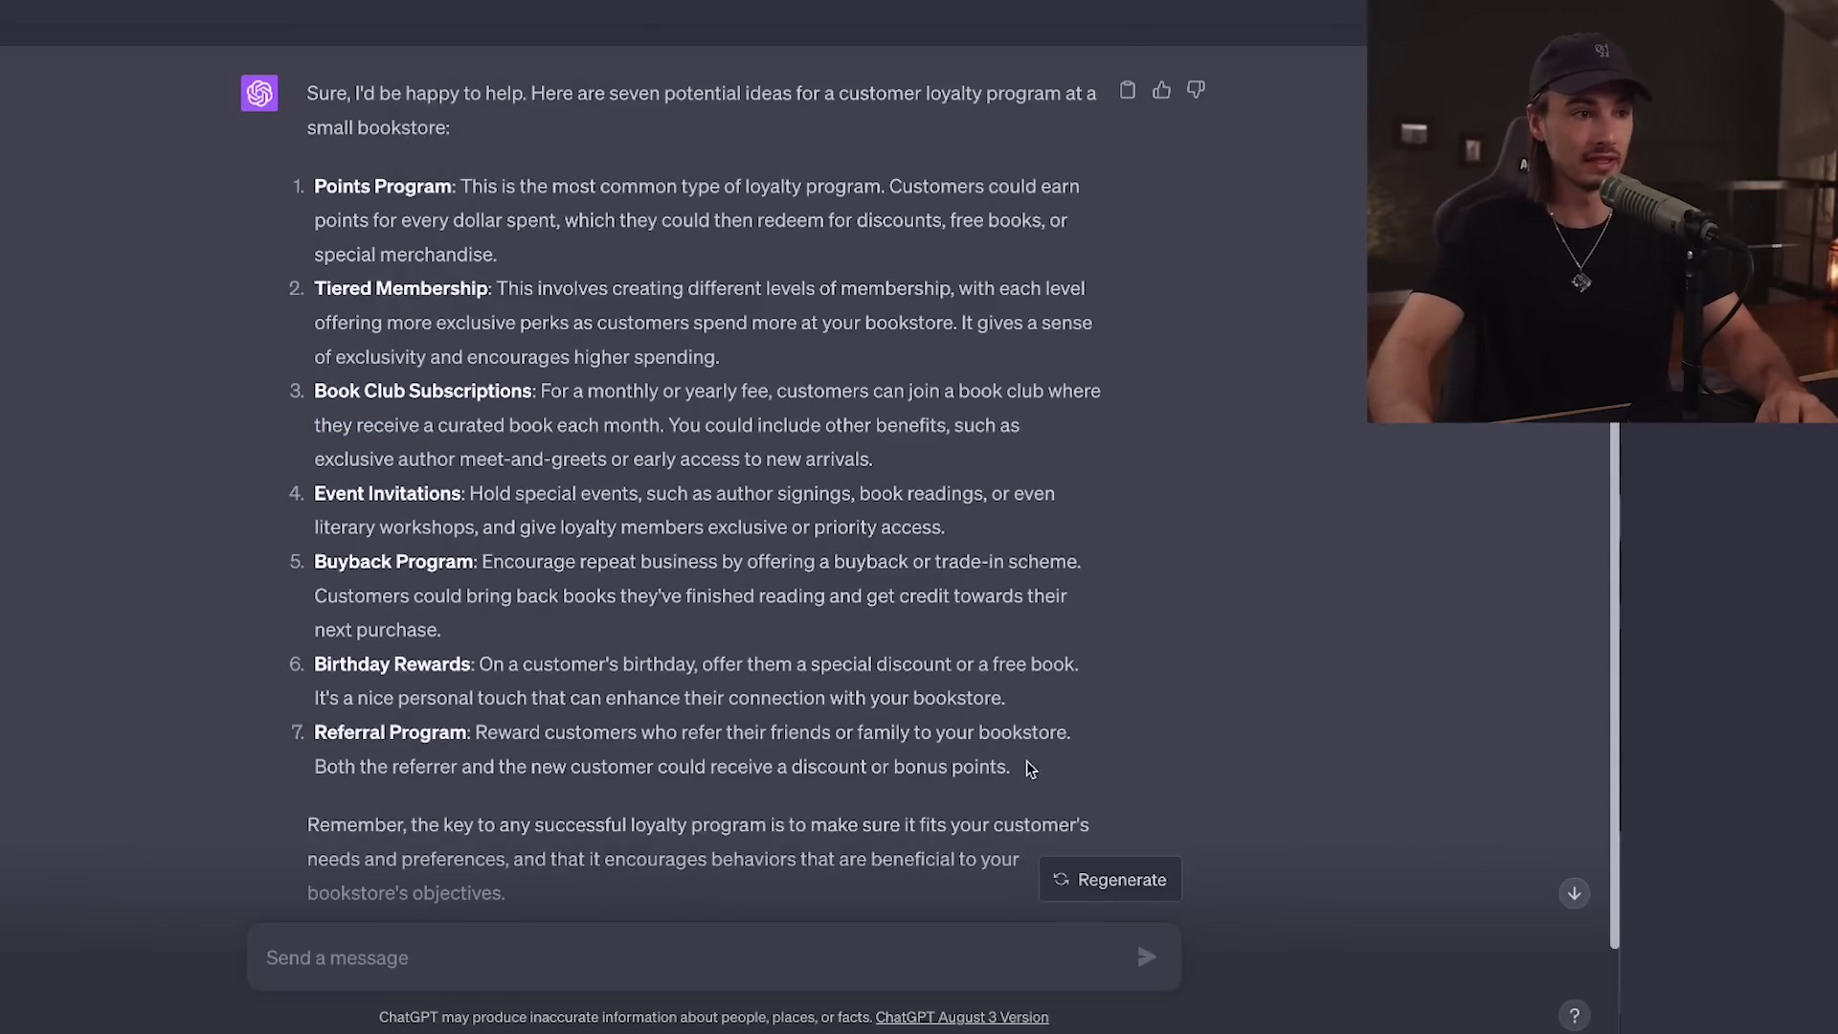
{"action": "left_click_drag", "start_coordinate": [977, 802], "coordinate": [541, 391]}
{"action": "left_click_drag", "start_coordinate": [617, 322], "coordinate": [722, 356]}
Step: Disable custom instructions for new chats and save the setting
{"action": "left_click", "coordinate": [1141, 426]}
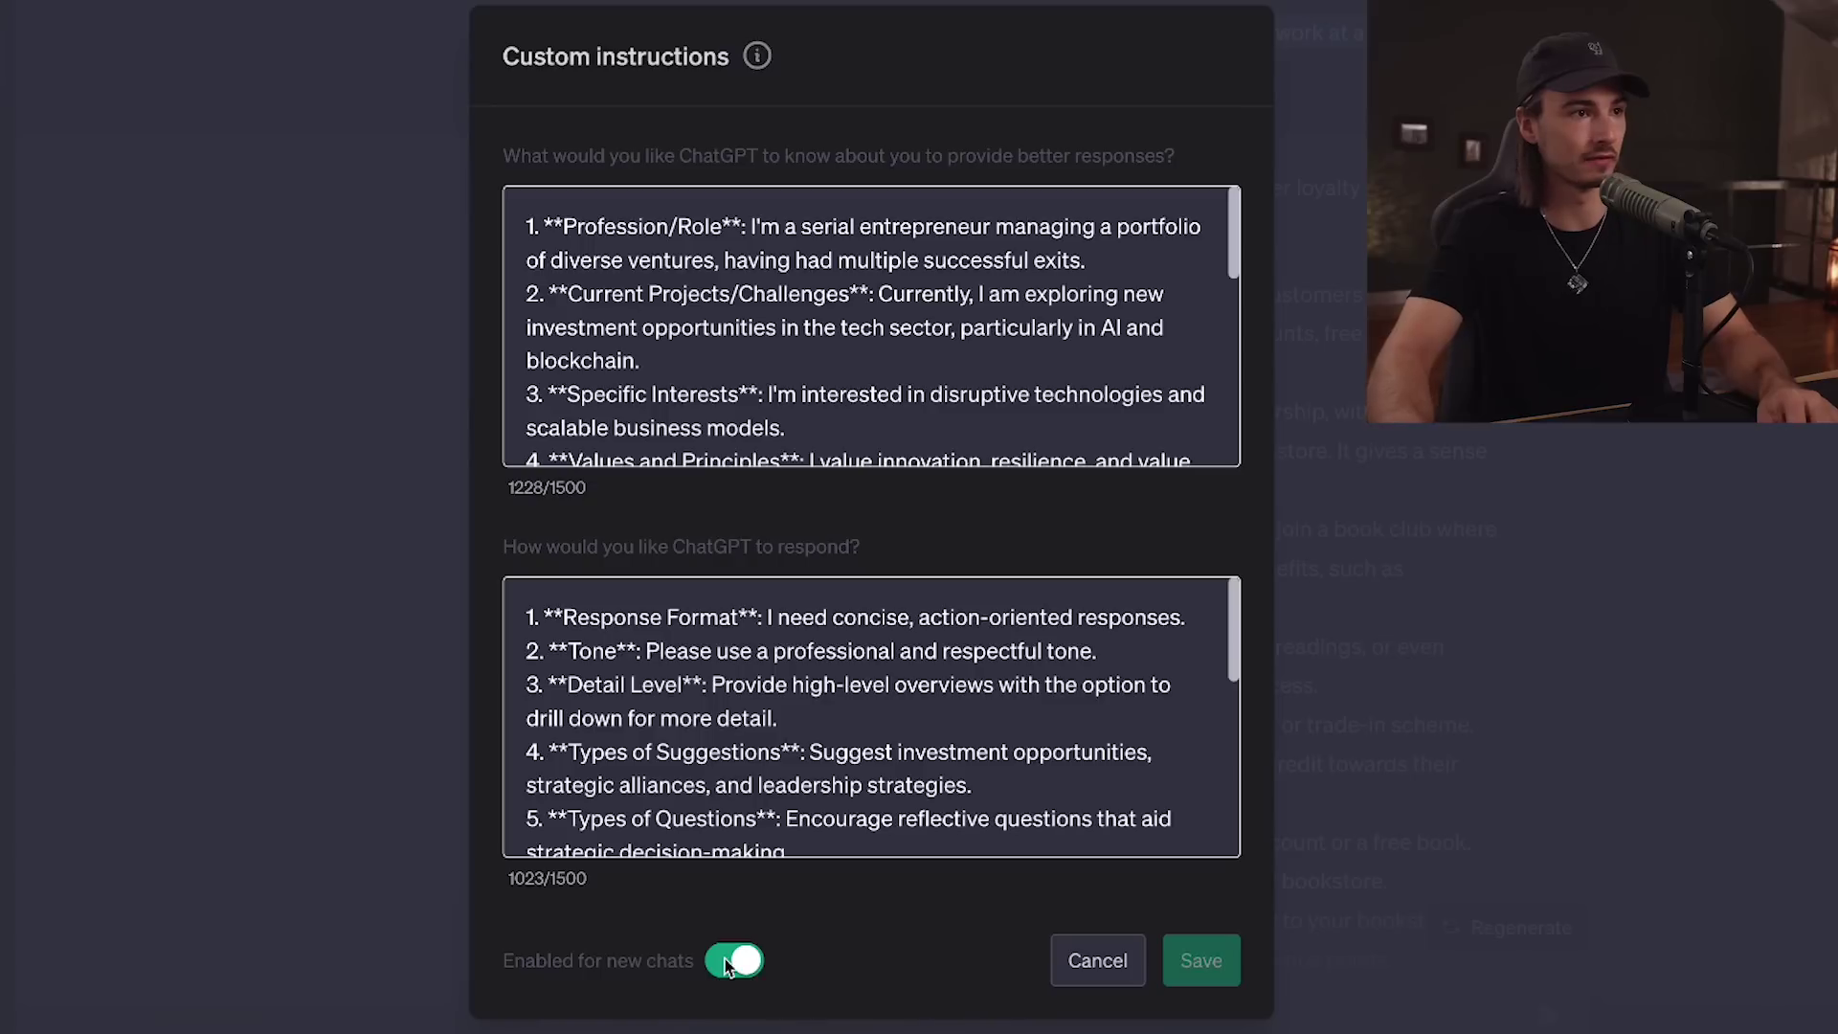
{"action": "left_click", "coordinate": [738, 960]}
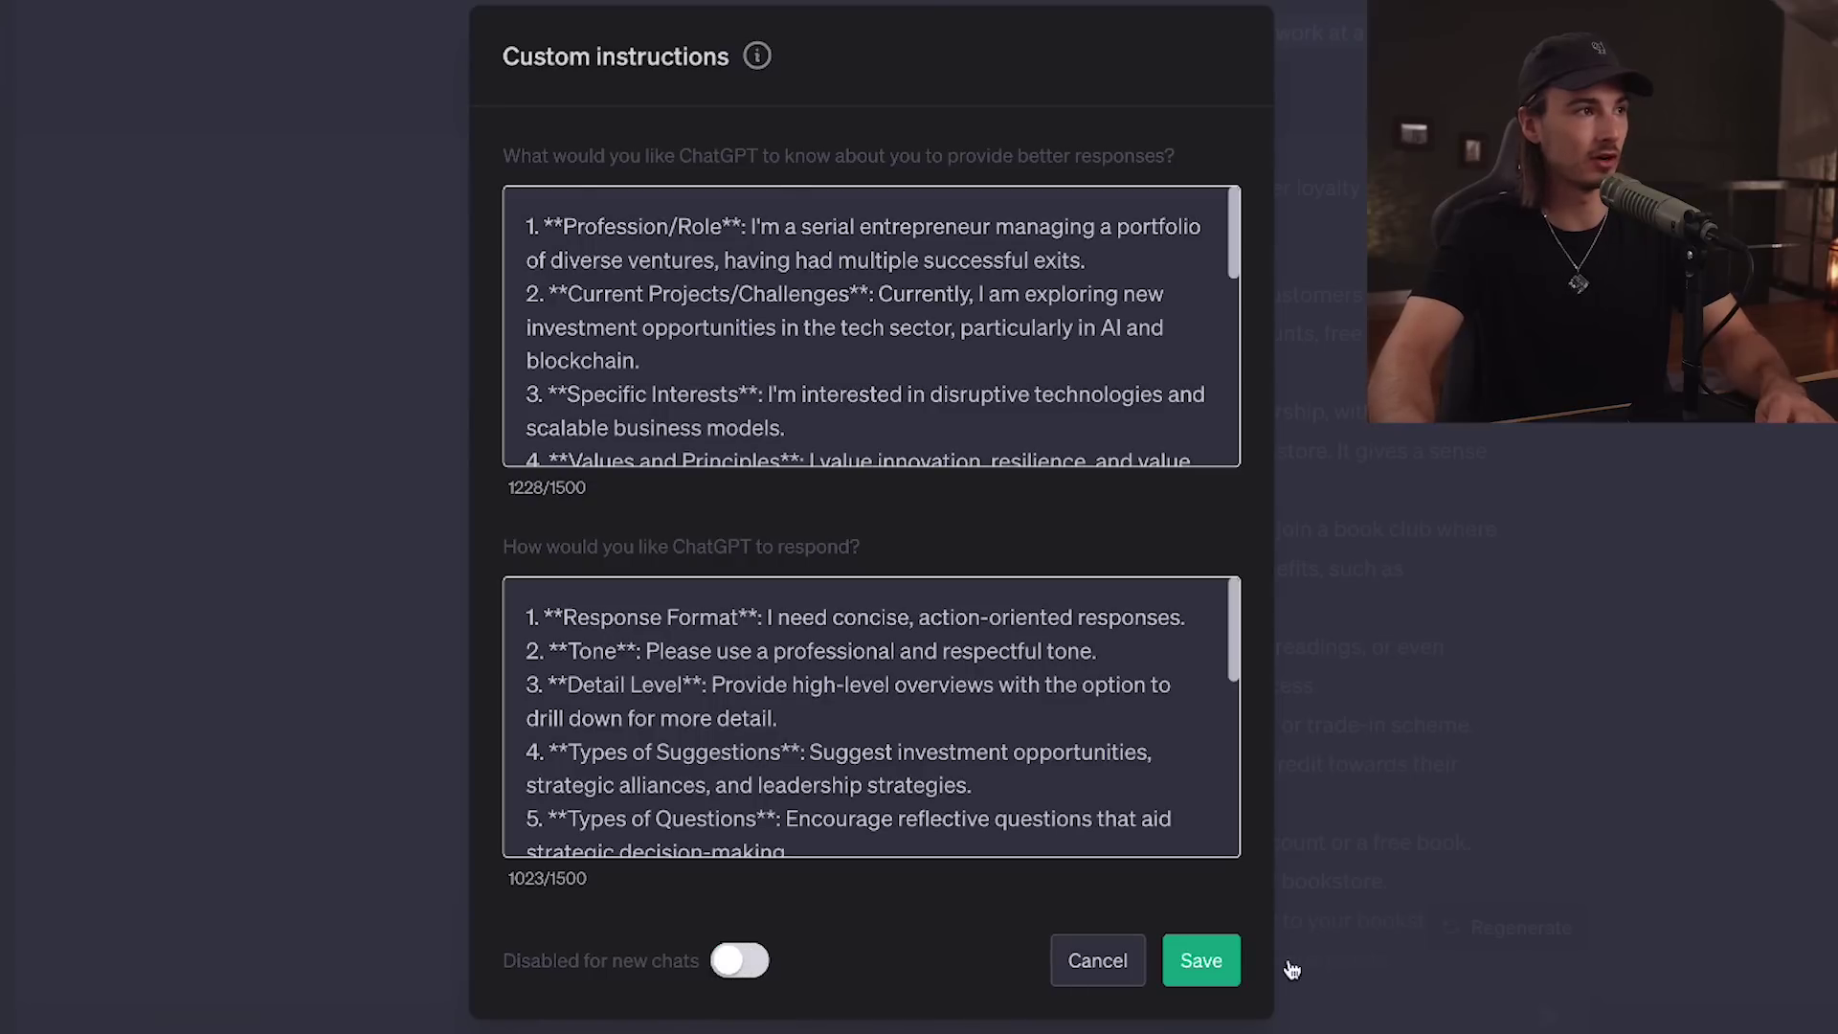
{"action": "left_click", "coordinate": [1193, 960]}
Step: Ask "Can you help me brainstorm 7 ideas for a customer loyalty program? I work at a small bookstore." in a new chat and examine Tiered Rewards
{"action": "type", "text": "Can you help me brainstorm 7 ideas for a customer loyalty program? I work at a small bookstore."}
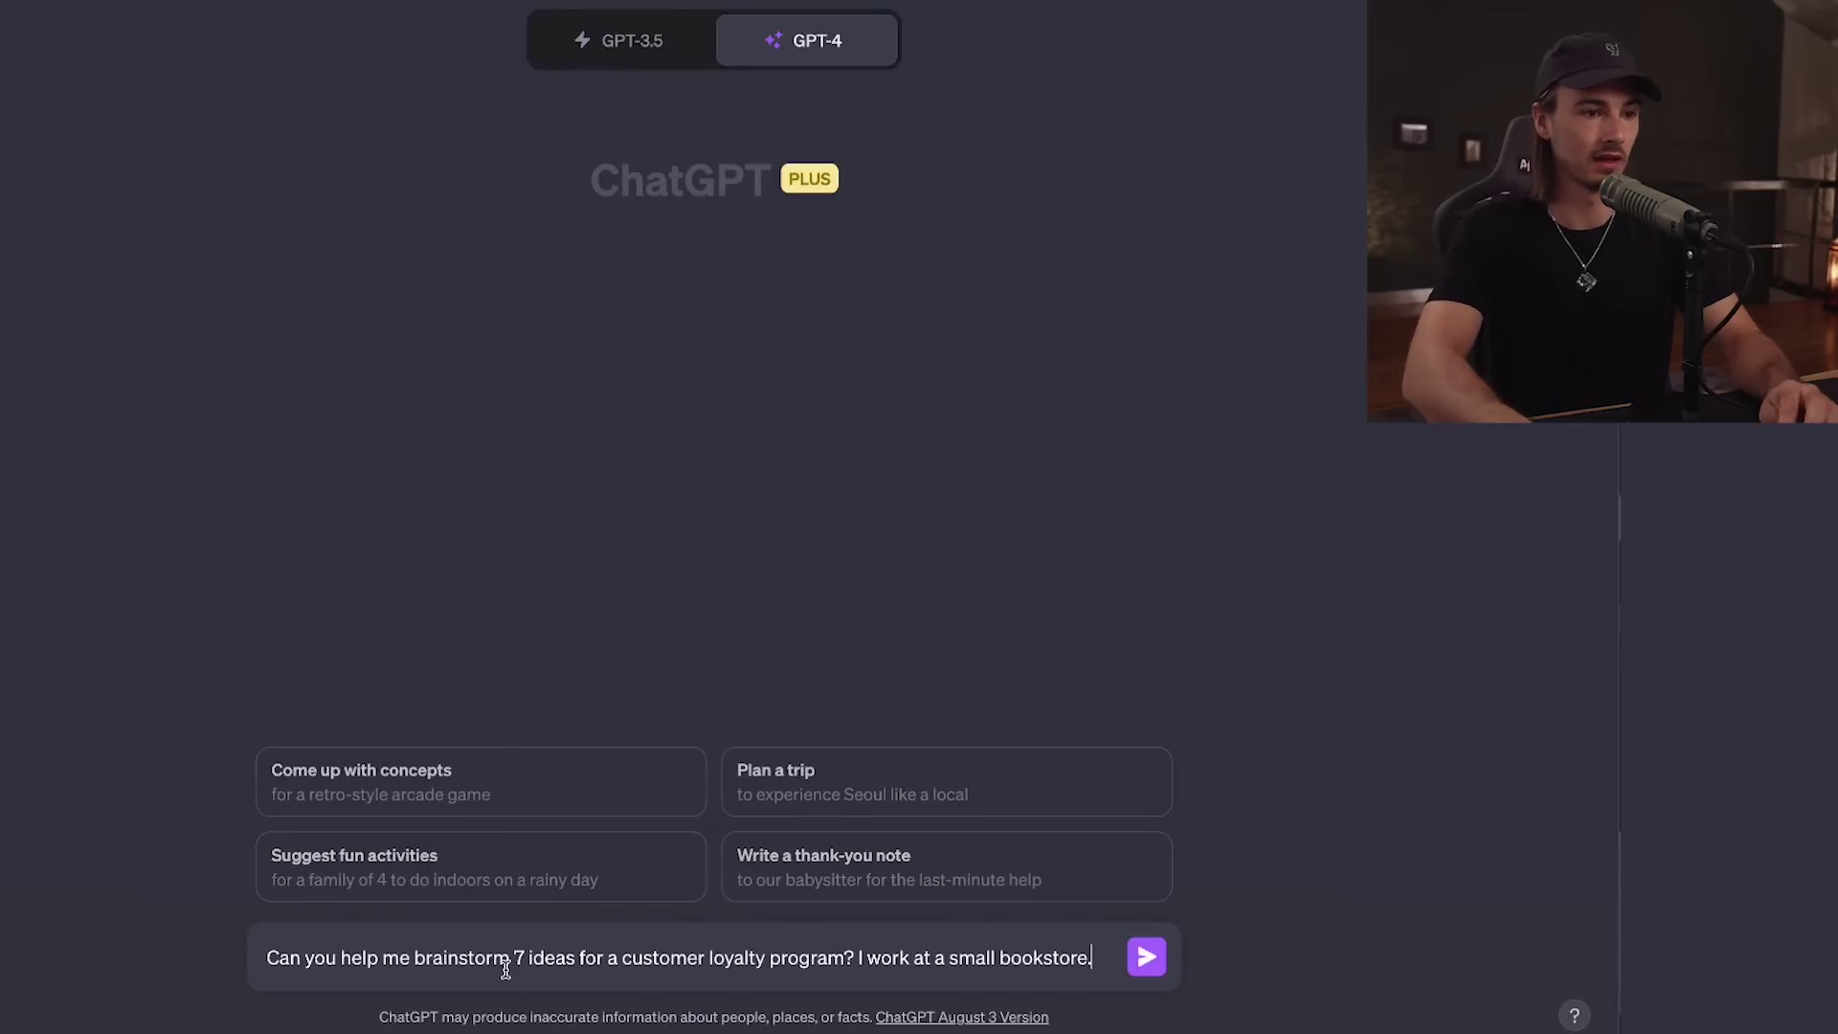
{"action": "key", "text": "Return"}
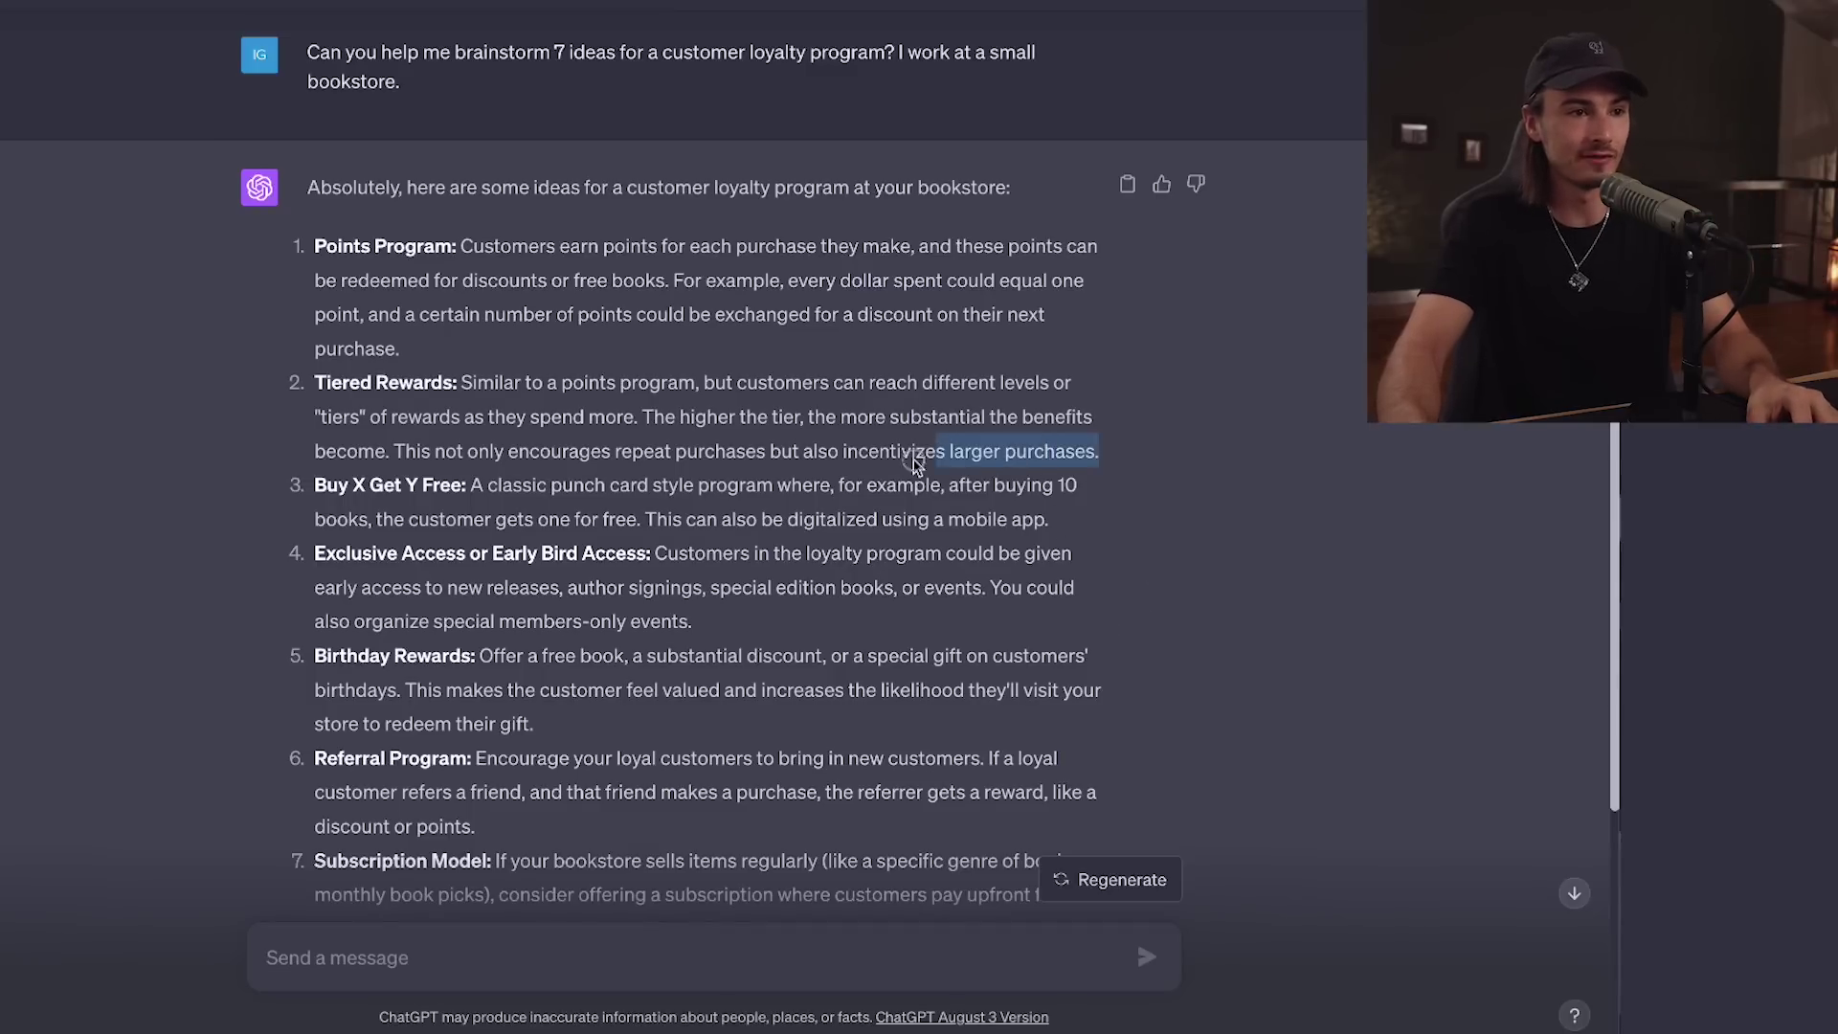
{"action": "left_click", "coordinate": [599, 386]}
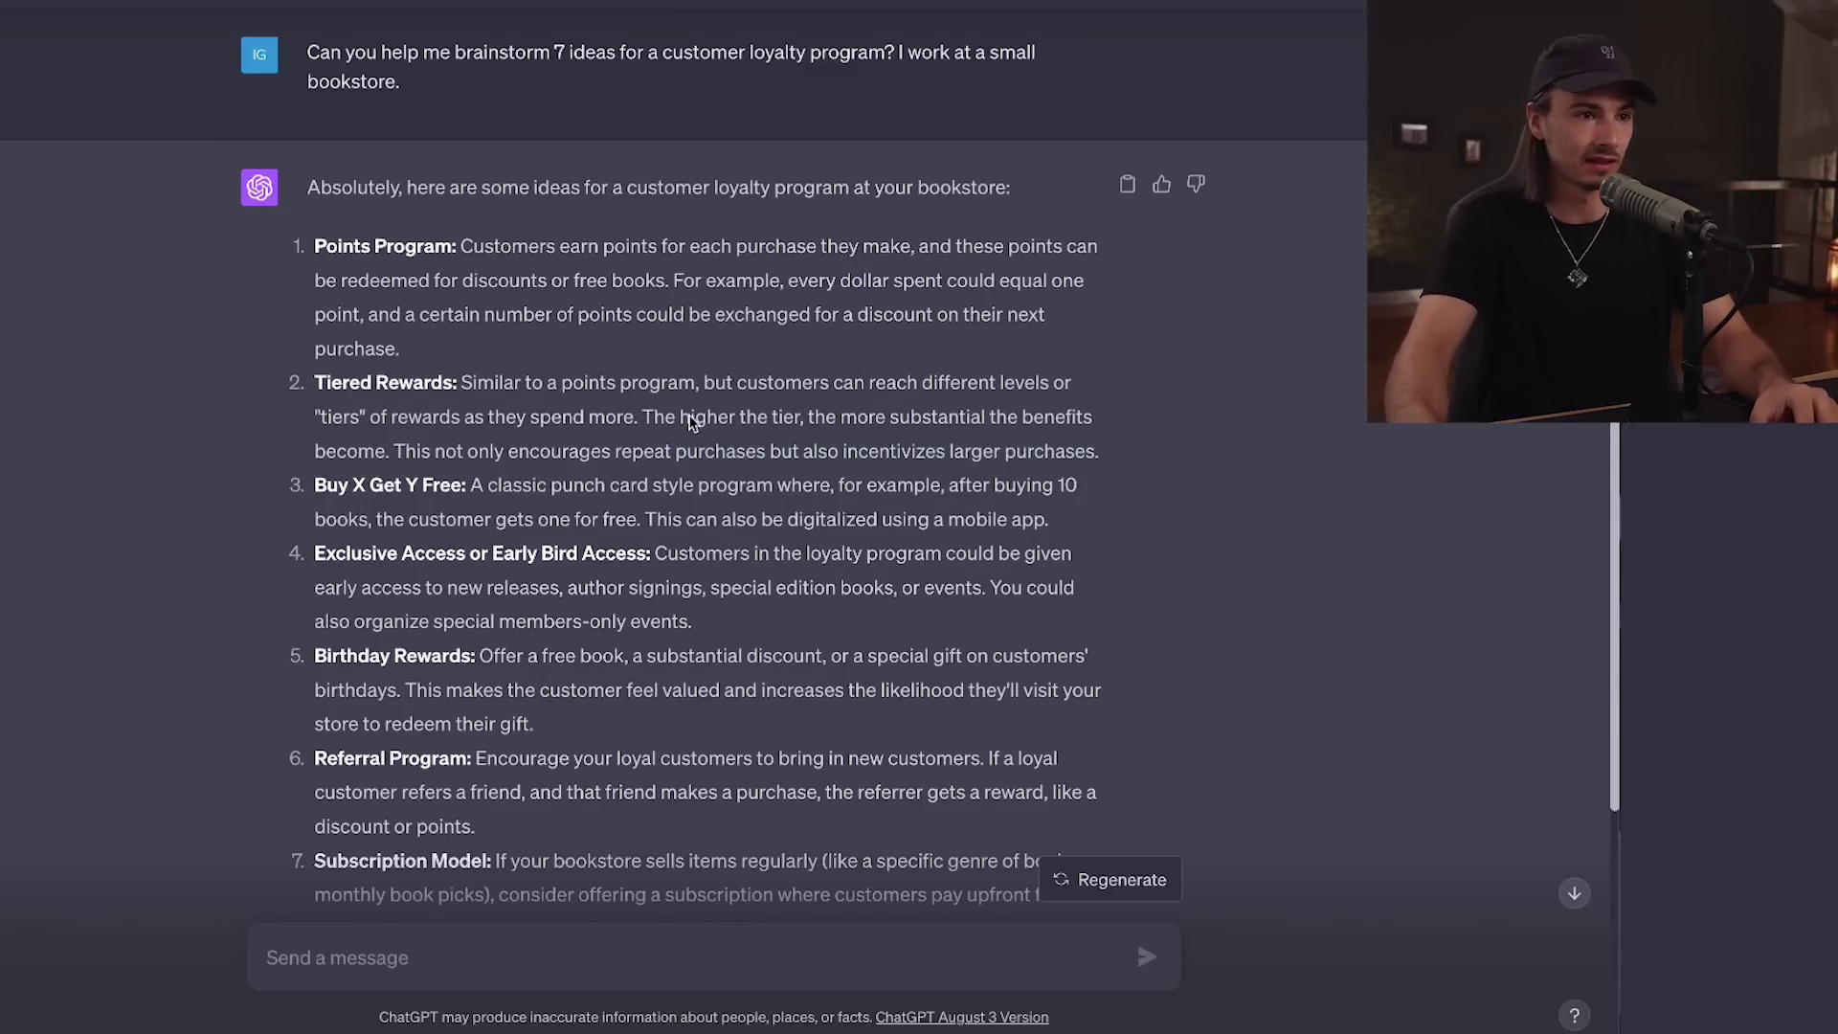
{"action": "left_click_drag", "start_coordinate": [330, 383], "coordinate": [358, 382]}
{"action": "left_click_drag", "start_coordinate": [655, 422], "coordinate": [536, 453]}
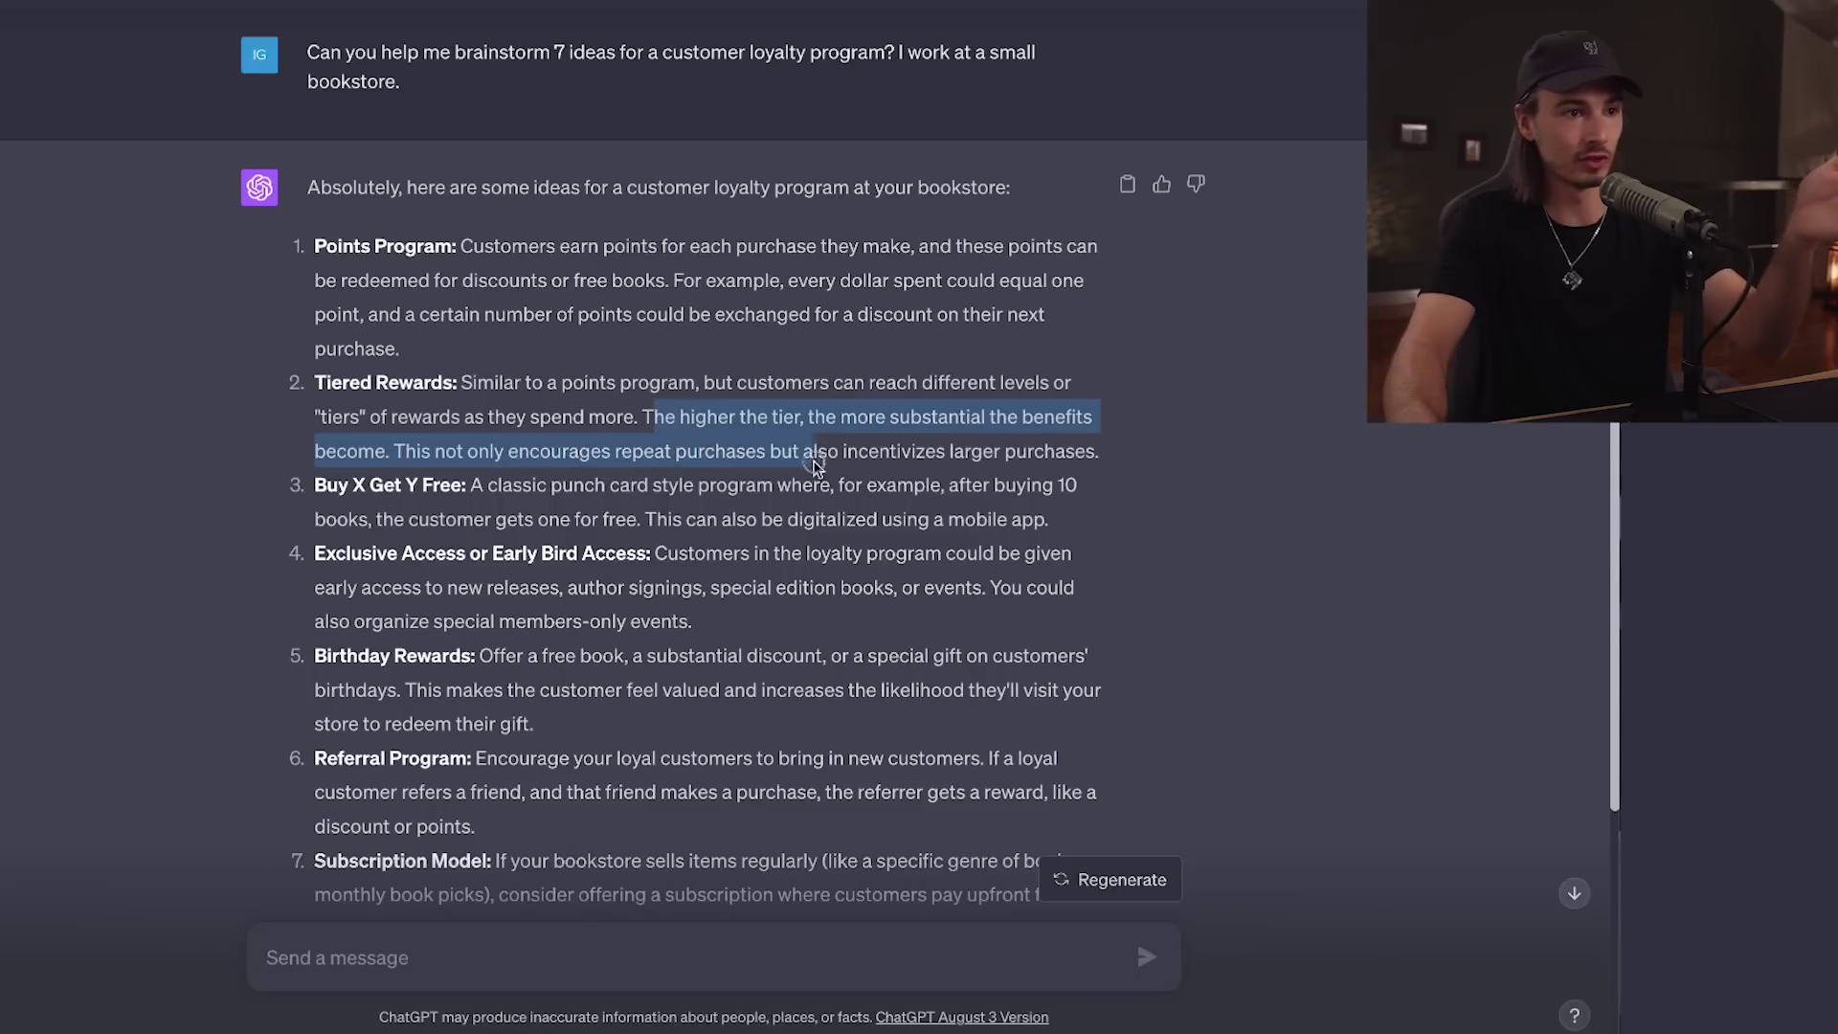
{"action": "left_click_drag", "start_coordinate": [884, 455], "coordinate": [1100, 456]}
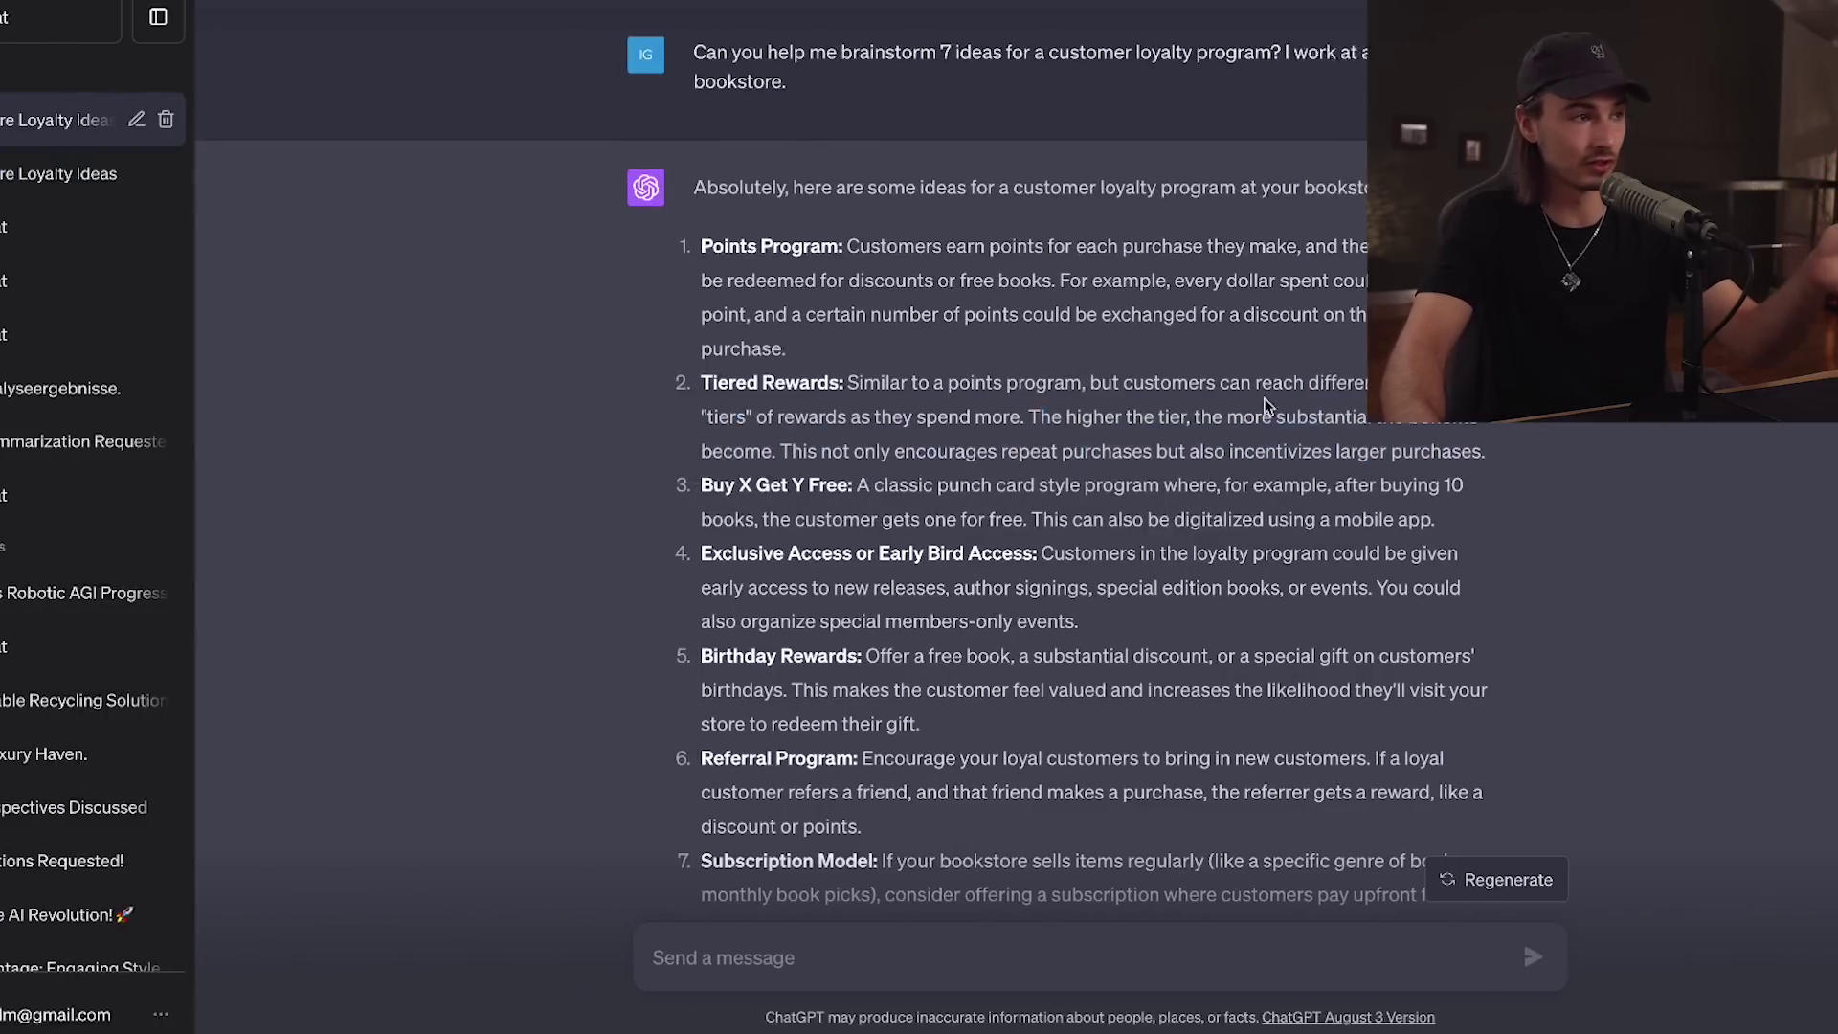
Step: Return to the earlier bookstore loyalty chat and examine its Tiered Membership idea for comparison
{"action": "left_click", "coordinate": [103, 33]}
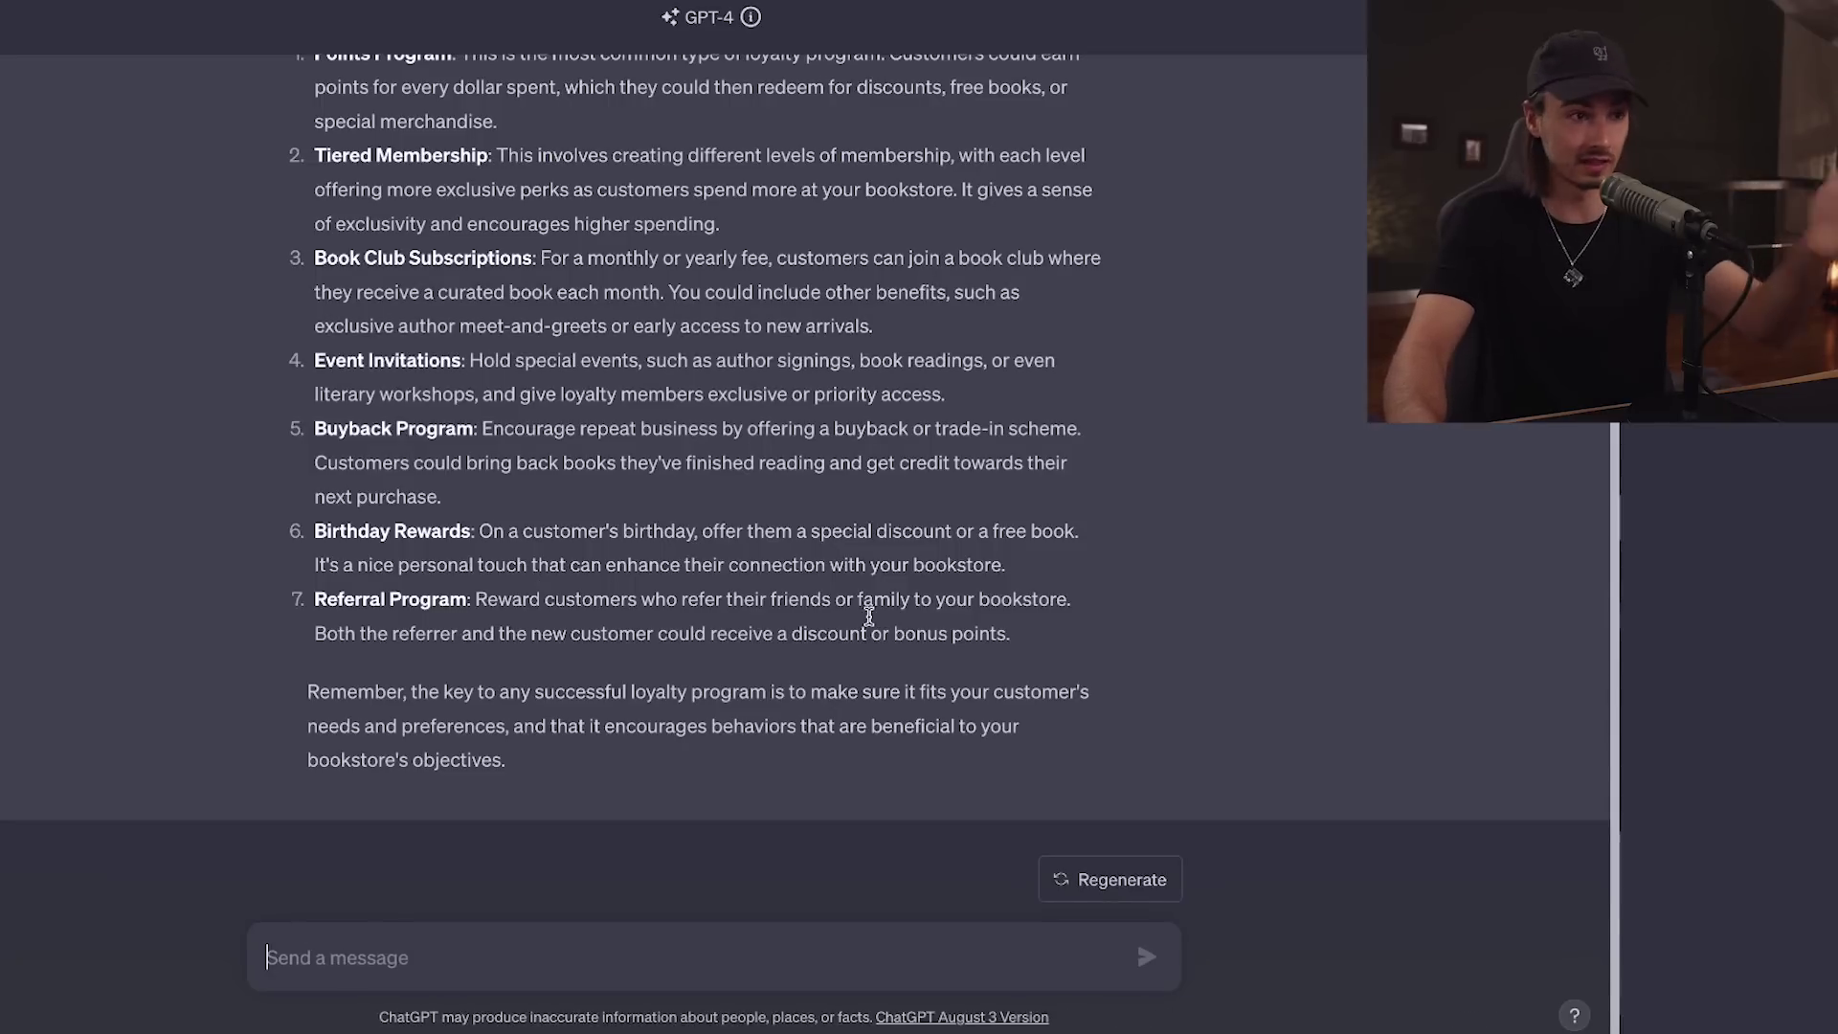
{"action": "scroll", "coordinate": [863, 601], "scroll_direction": "up", "scroll_amount": 5}
{"action": "left_click_drag", "start_coordinate": [1075, 406], "coordinate": [747, 468]}
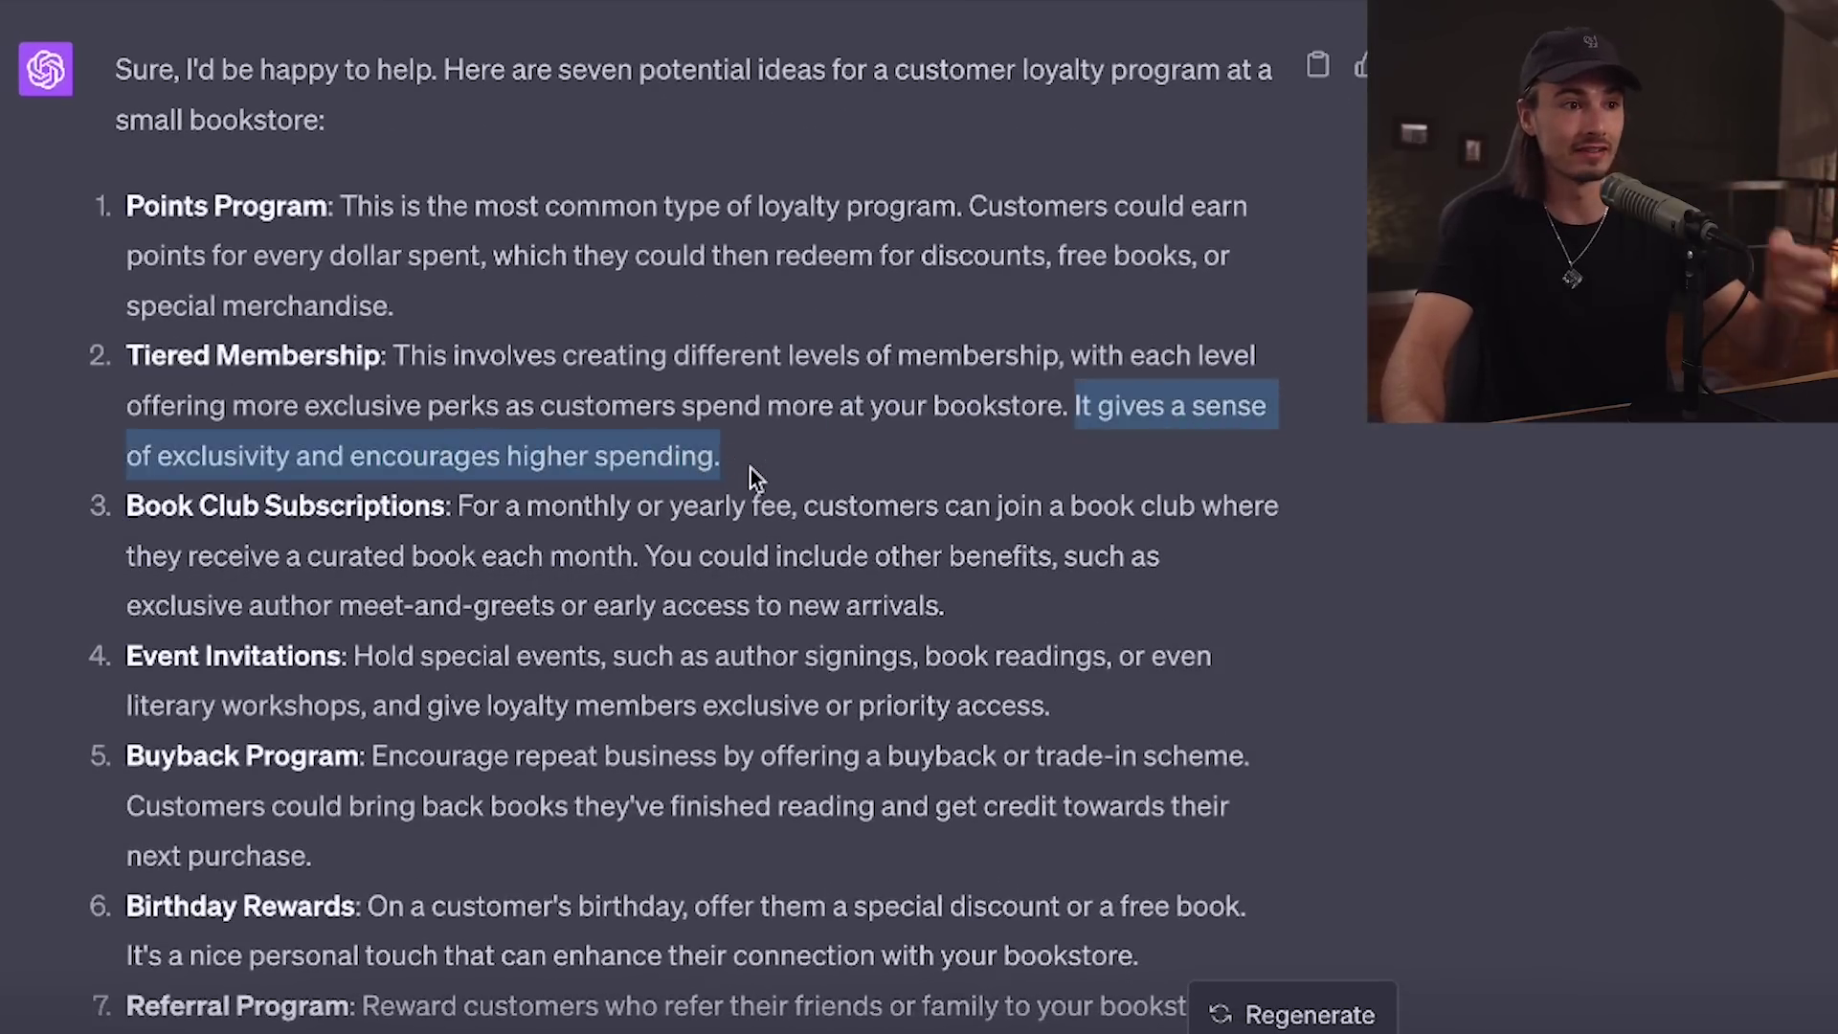
{"action": "left_click", "coordinate": [765, 466]}
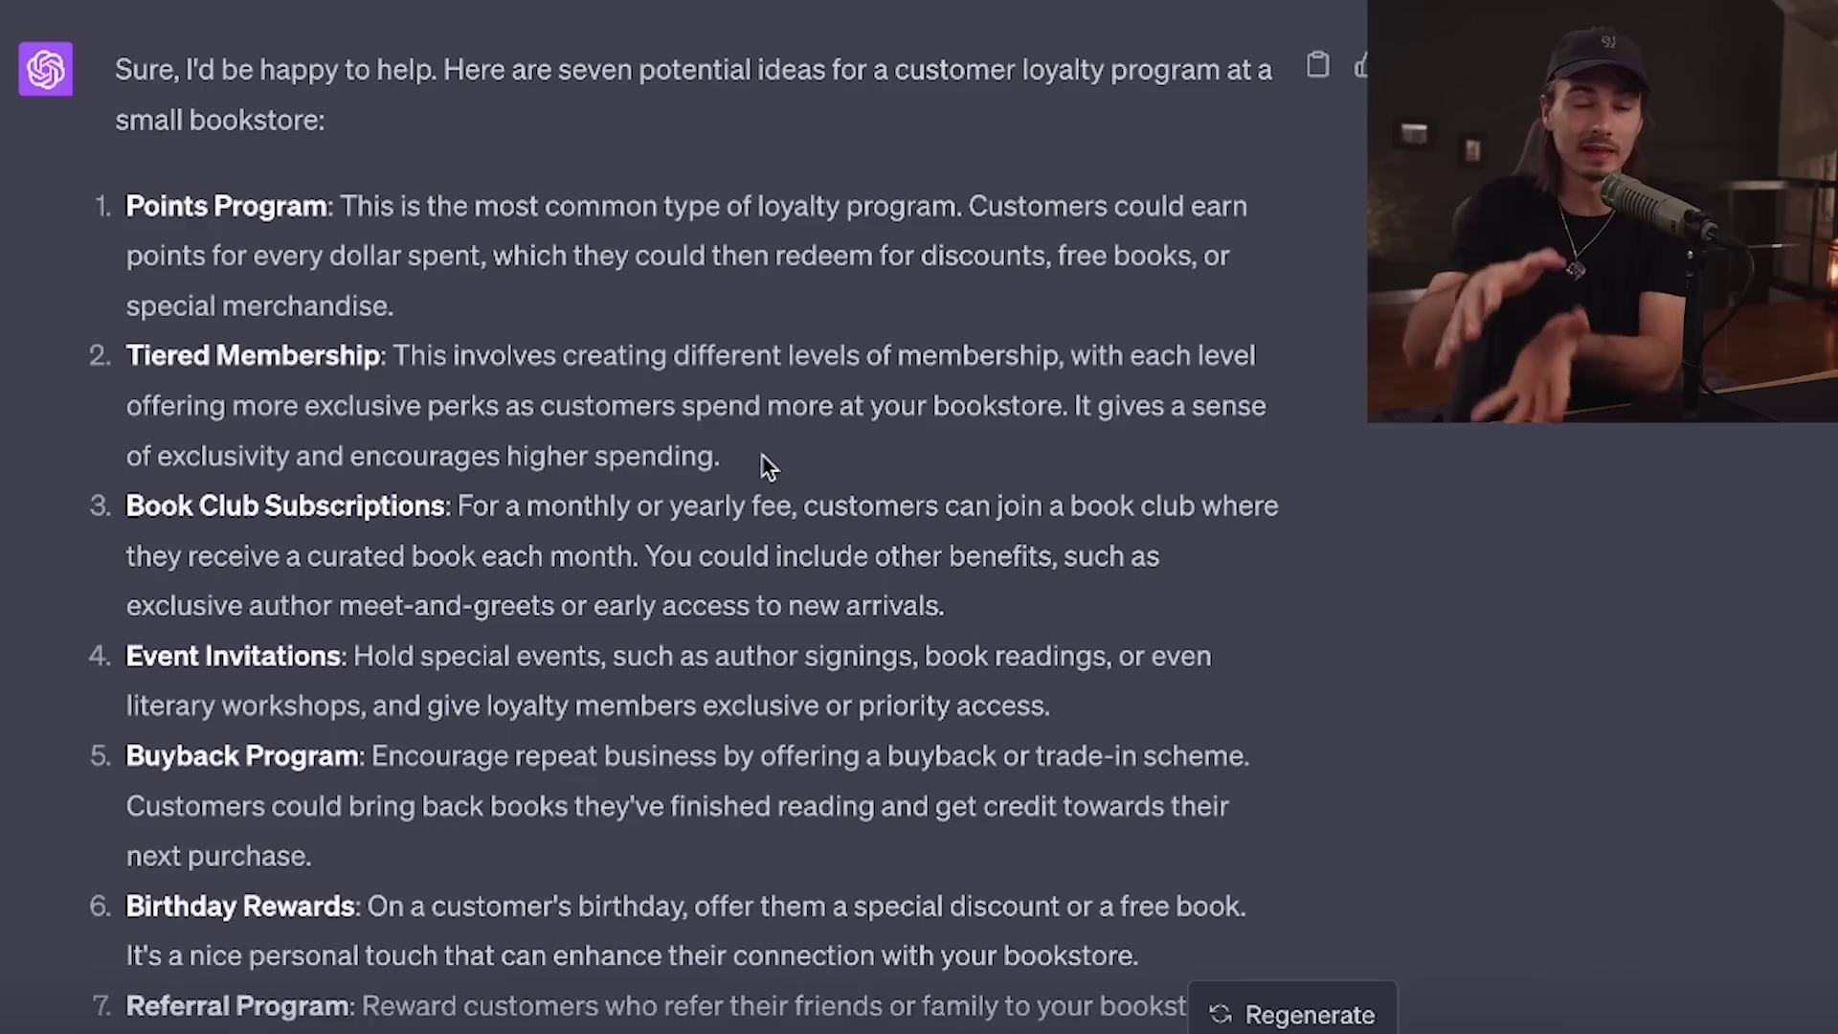